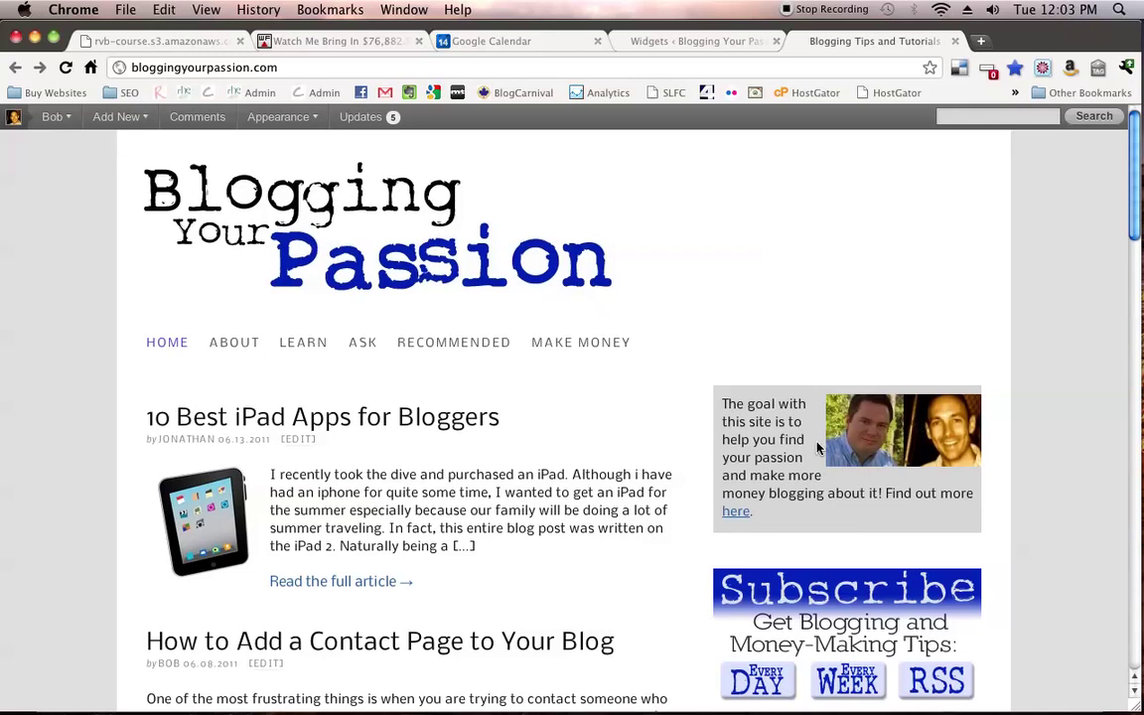
# Switch to the Widgets admin page and look over the available widgets and the Appearance section
pyautogui.click(699, 44)
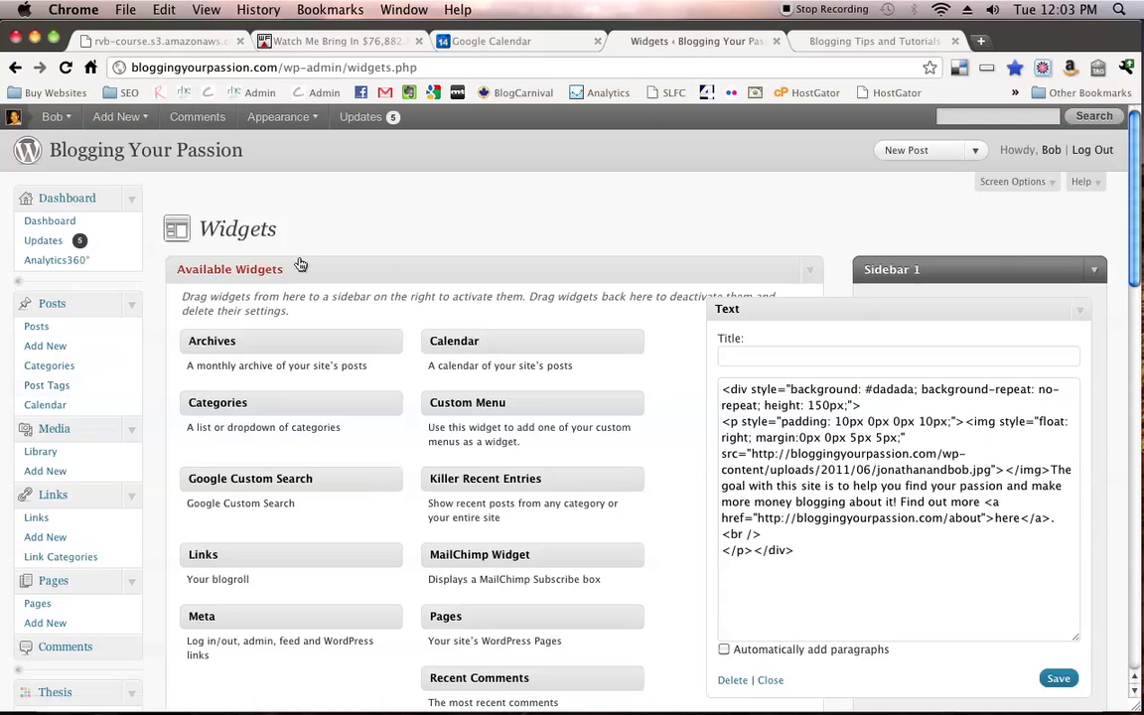
pyautogui.scroll(-1, 205, 371)
pyautogui.scroll(-5, 206, 372)
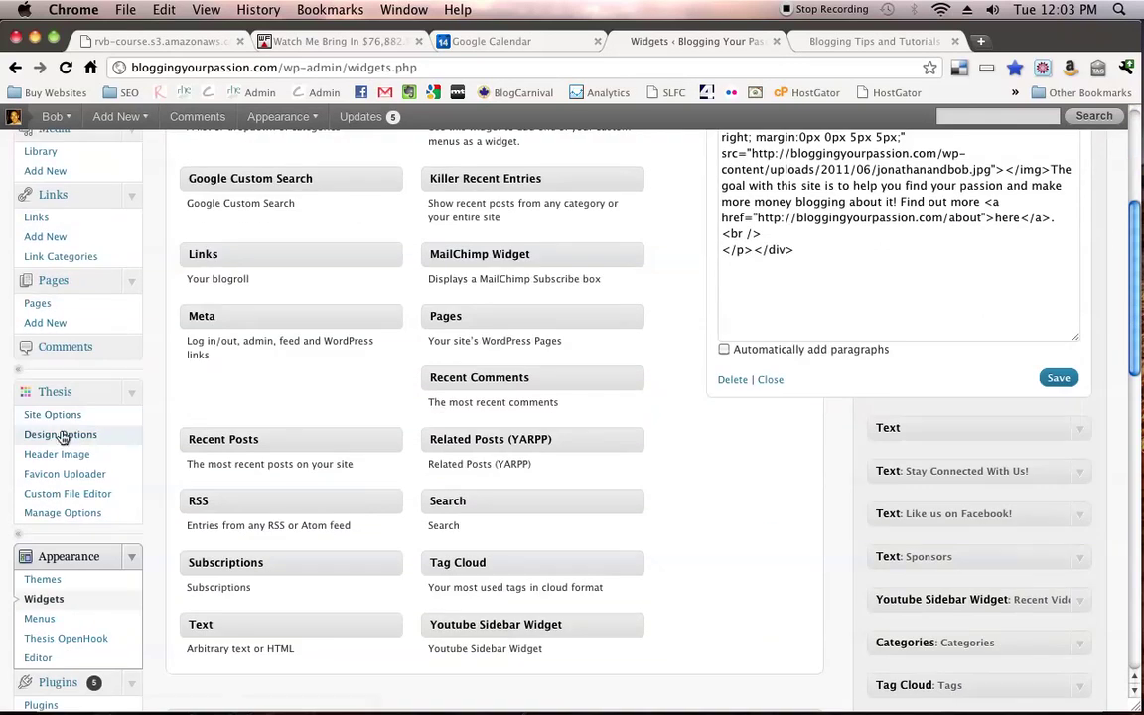
pyautogui.scroll(-2, 102, 434)
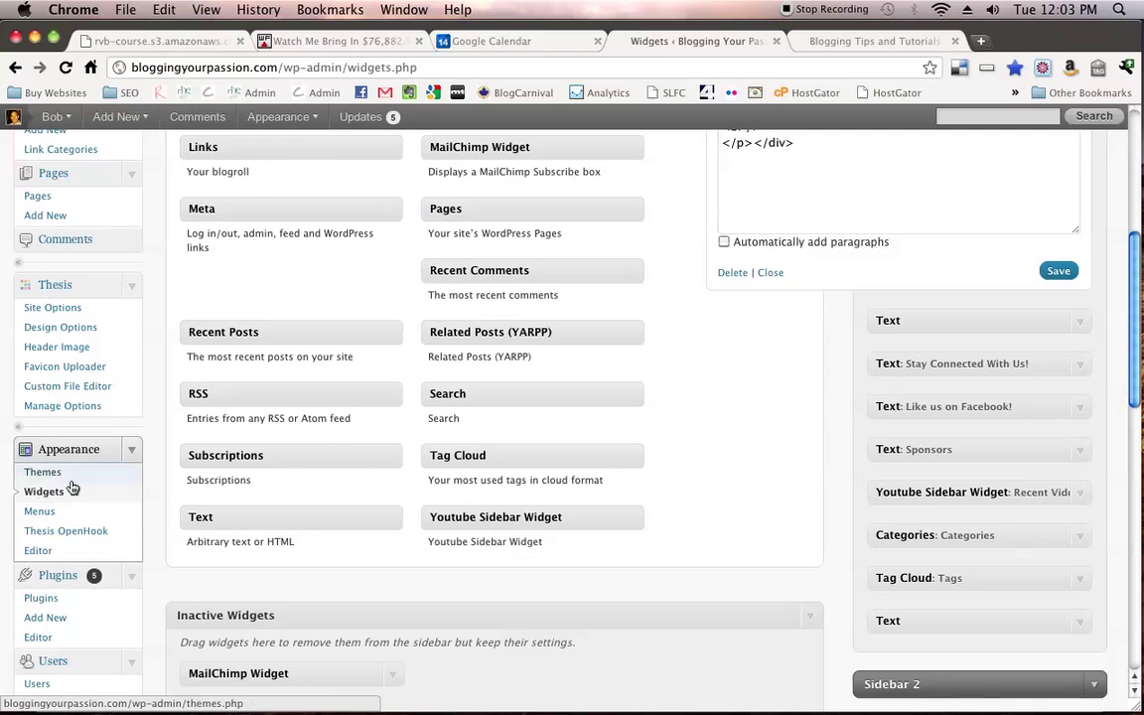
pyautogui.scroll(2, 655, 402)
pyautogui.scroll(3, 655, 402)
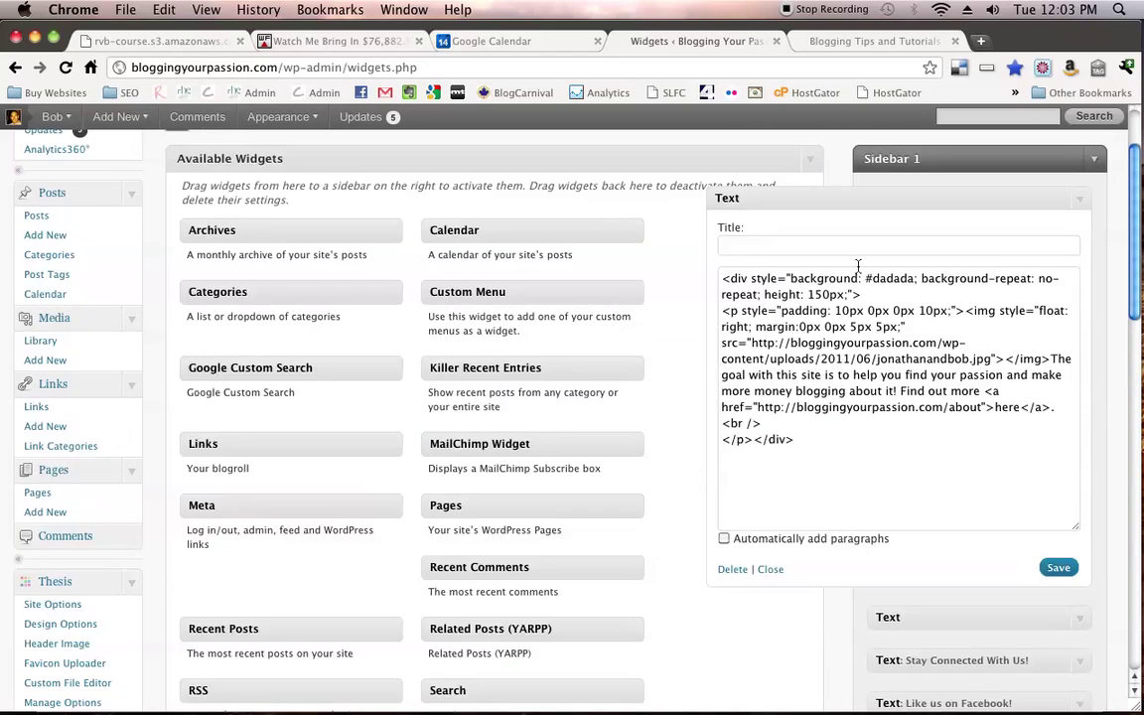
# Collapse the open Text widget, locate Text among the available widgets, and expand the first Text widget in Sidebar 1 again
pyautogui.click(1083, 201)
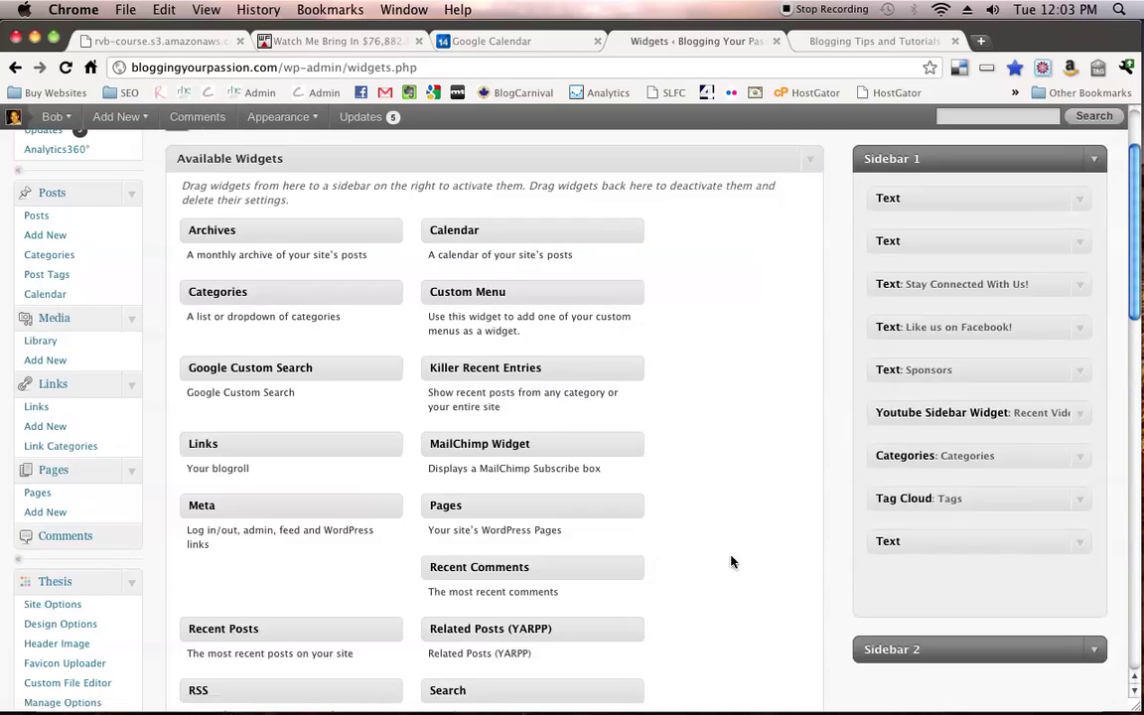
pyautogui.scroll(-3, 526, 571)
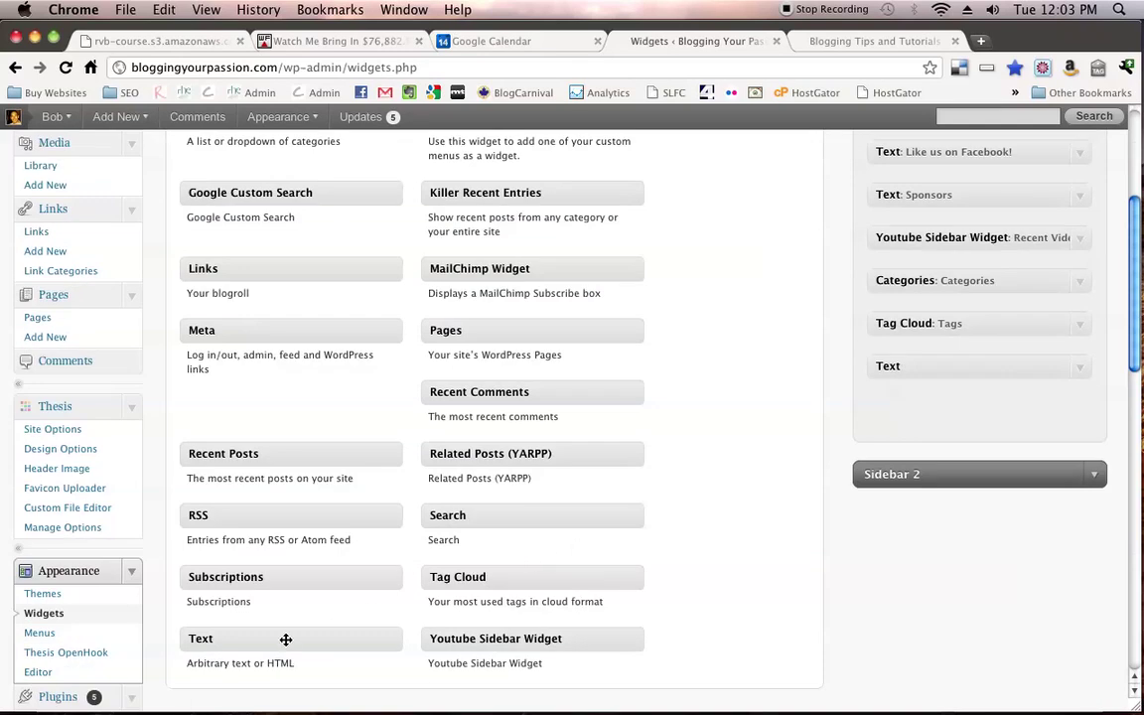
pyautogui.moveTo(286, 642); pyautogui.dragTo(849, 314)
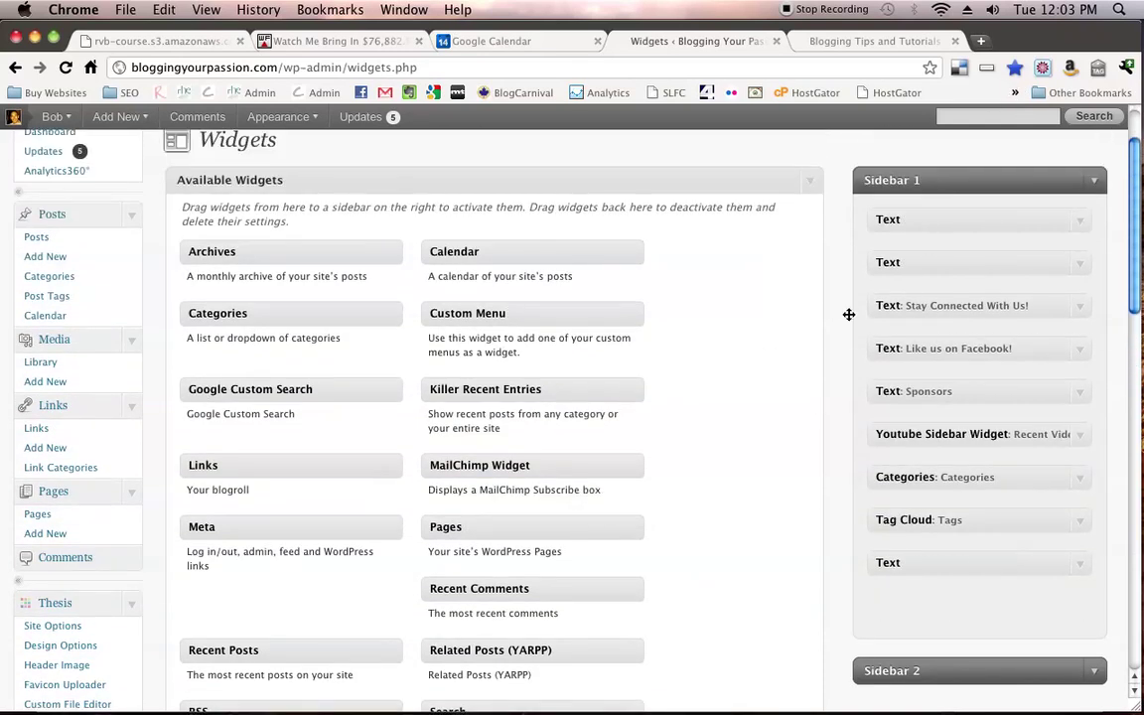
pyautogui.click(1080, 220)
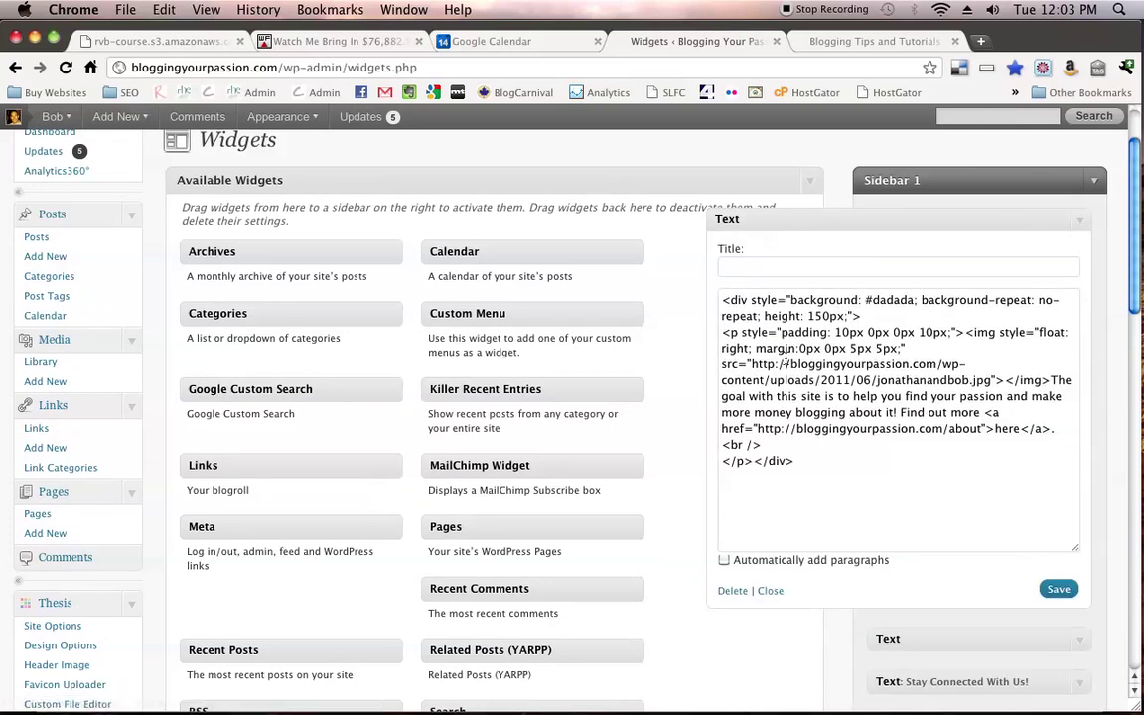
# Separate the opening div tag, paragraph tag, image tag and intro text with blank lines in the widget's HTML
pyautogui.click(880, 316)
pyautogui.press('Return')
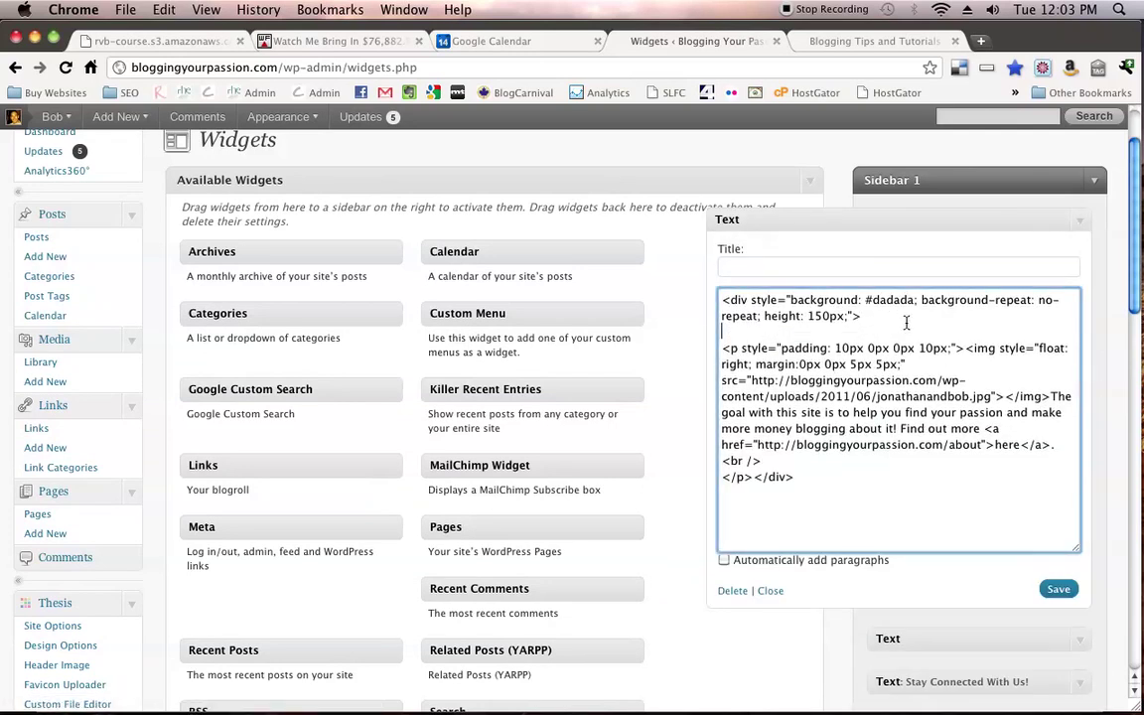
pyautogui.click(1051, 396)
pyautogui.press('Return')
pyautogui.press('Return')
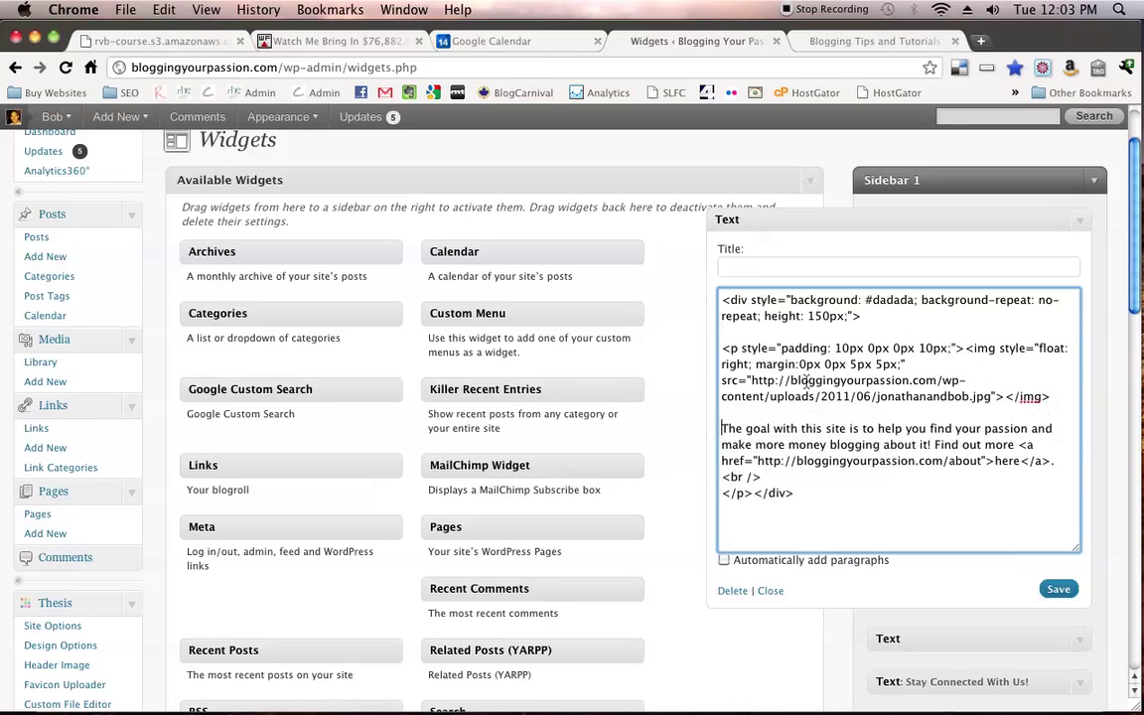
pyautogui.click(966, 349)
pyautogui.press('Return')
pyautogui.press('Return')
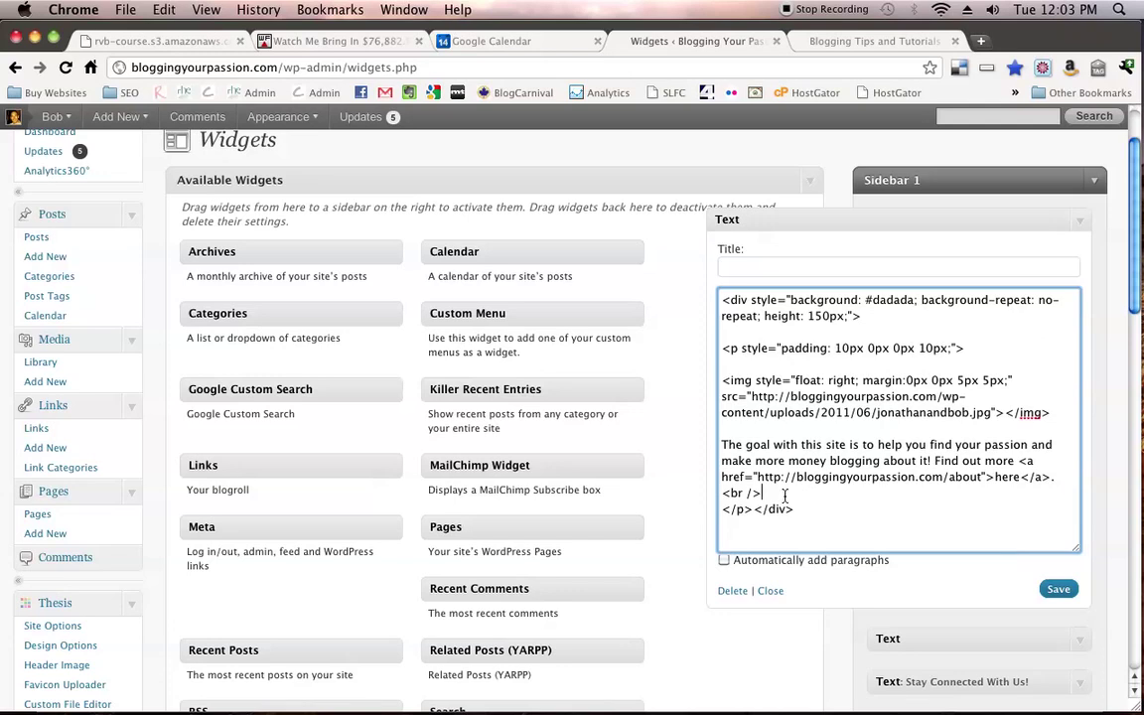
# Put the closing div tag on its own line and add a blank line before the <br /> tag
pyautogui.click(752, 508)
pyautogui.press('Return')
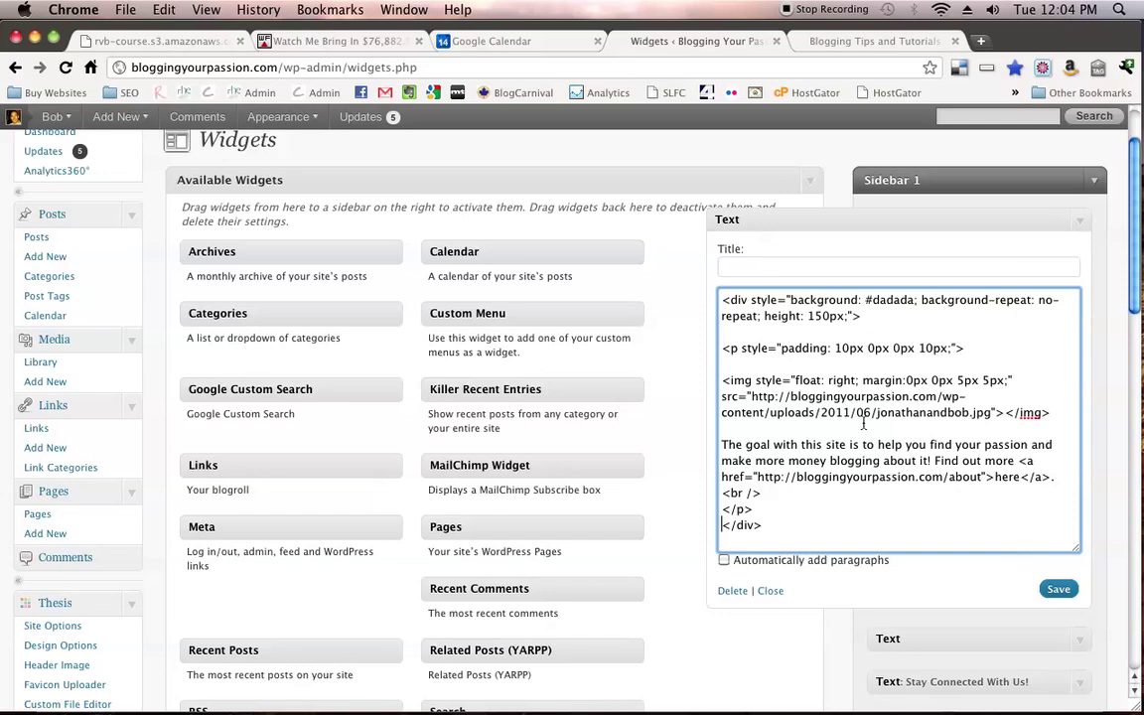
pyautogui.click(724, 492)
pyautogui.press('Return')
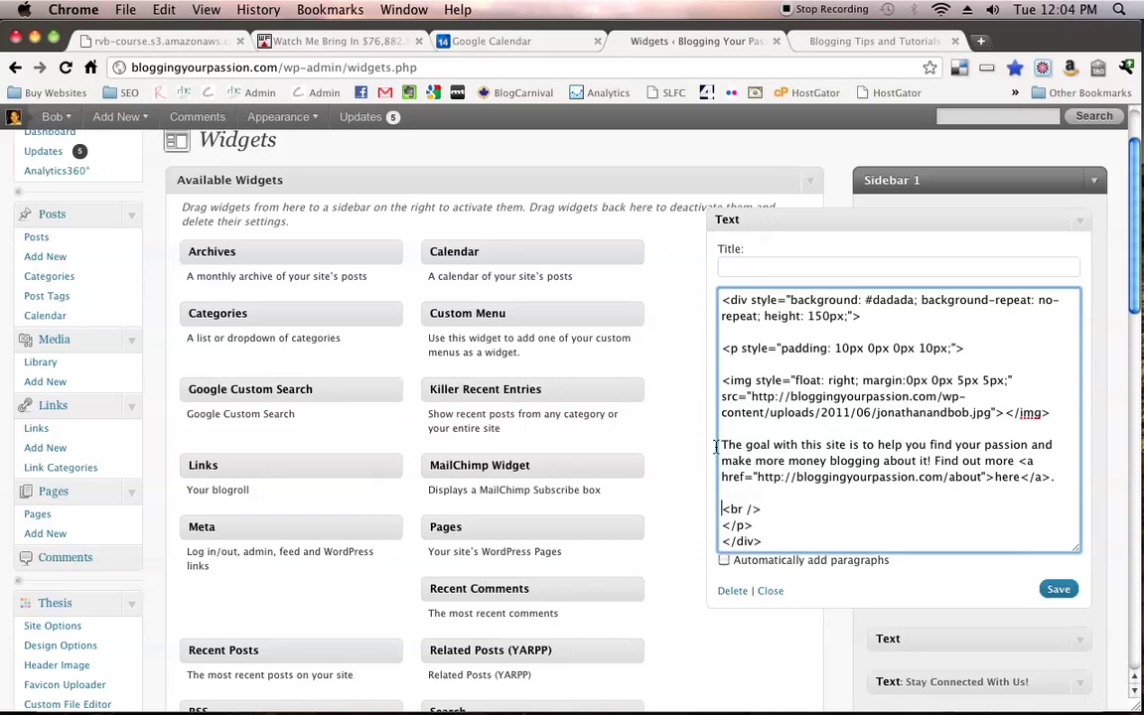
# Examine the intro text, its about-page link, and the image tag's float and margin styles in the widget code
pyautogui.moveTo(723, 443); pyautogui.dragTo(994, 477)
pyautogui.moveTo(1019, 460); pyautogui.dragTo(1049, 478)
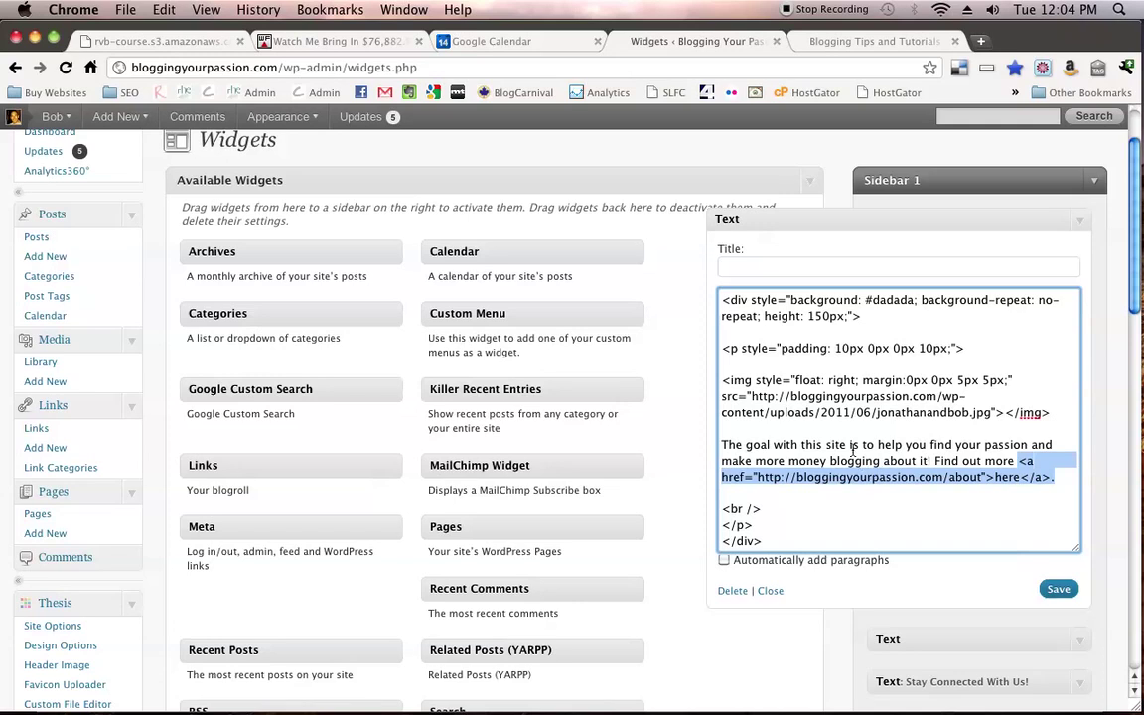
pyautogui.moveTo(722, 380); pyautogui.dragTo(752, 380)
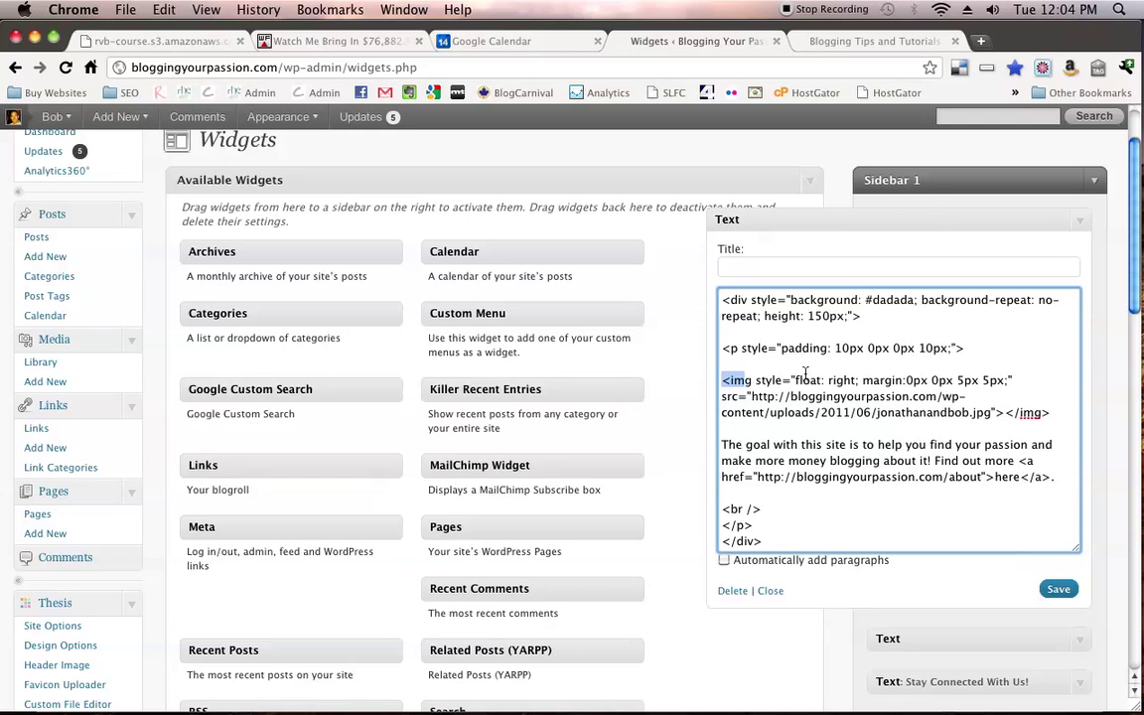
pyautogui.click(756, 380)
pyautogui.moveTo(756, 380); pyautogui.dragTo(1013, 384)
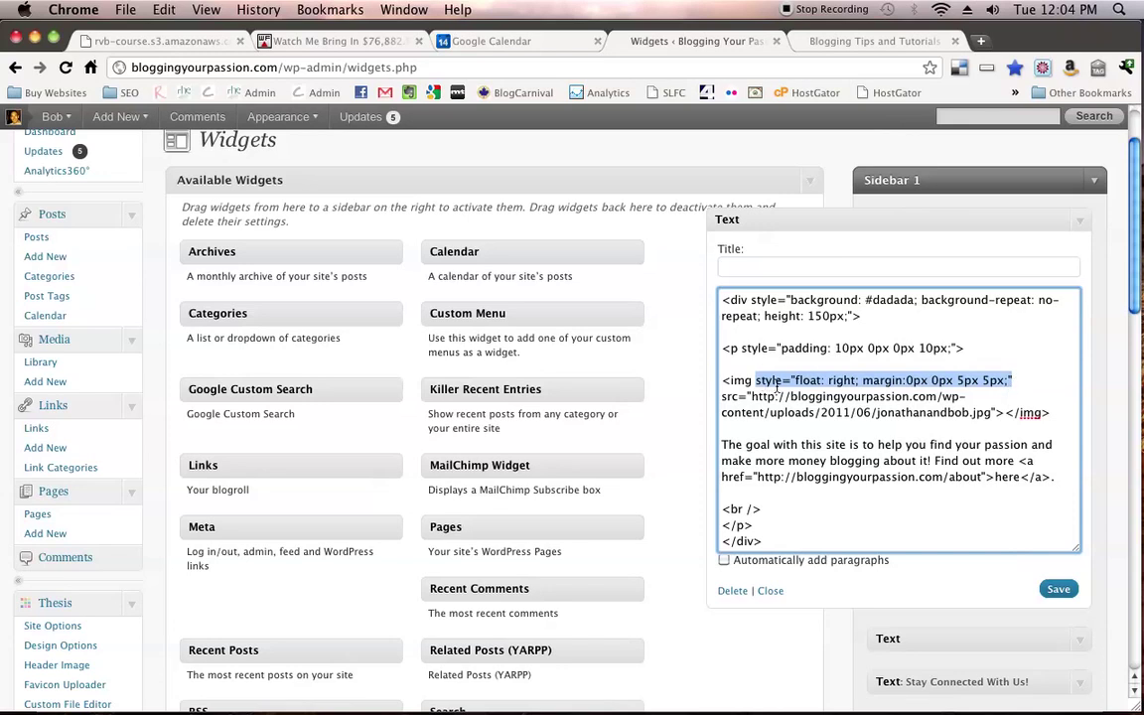
pyautogui.click(825, 380)
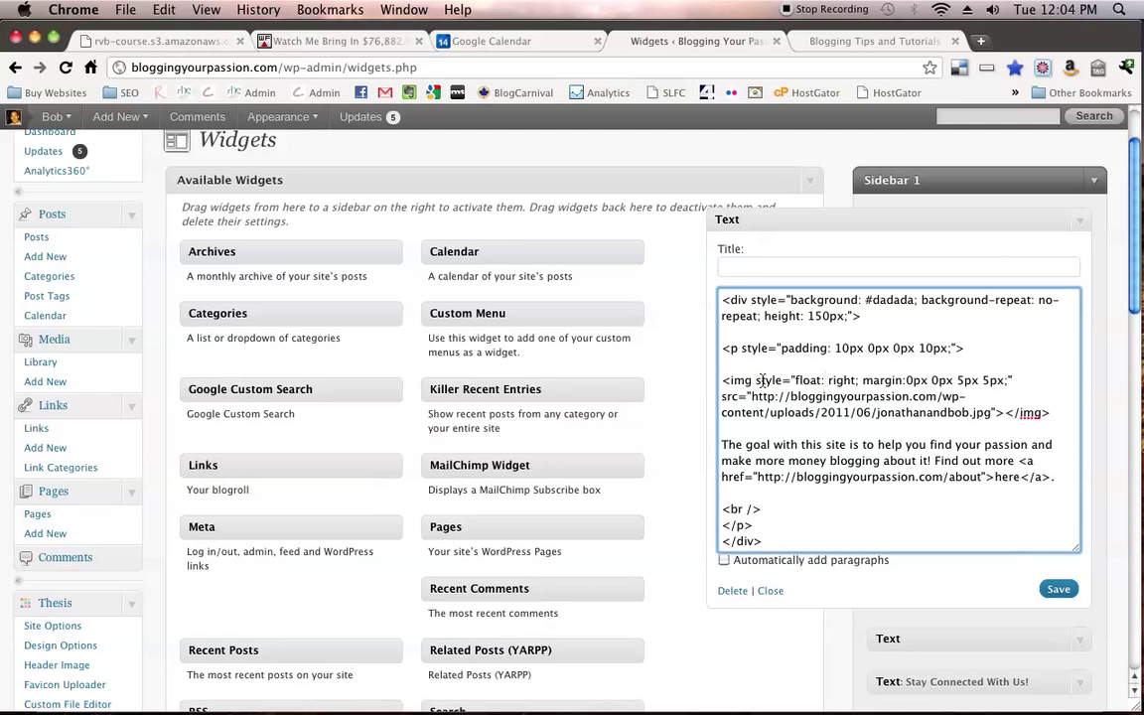
pyautogui.moveTo(756, 380); pyautogui.dragTo(853, 379)
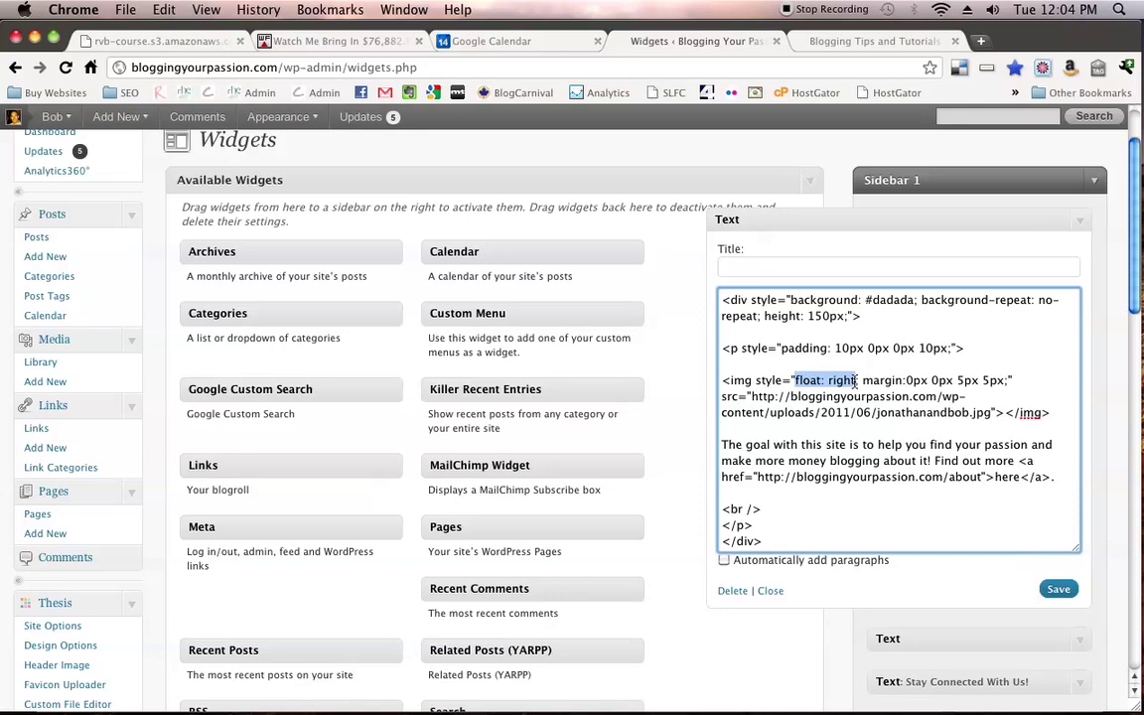
pyautogui.click(915, 379)
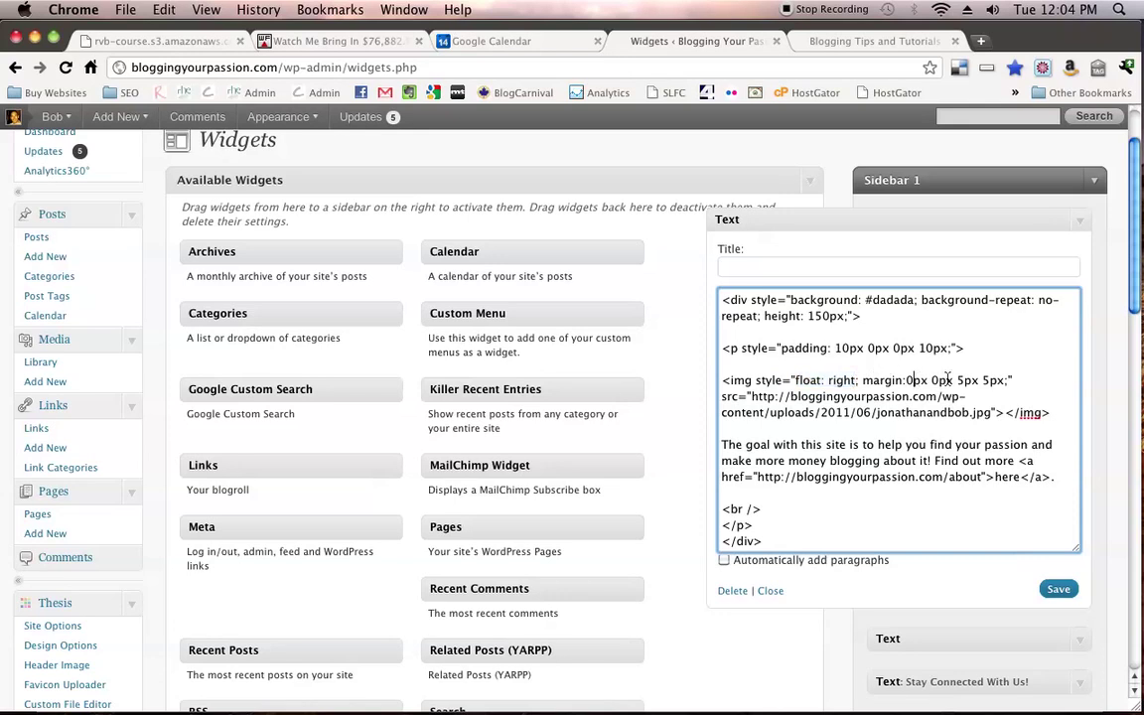
pyautogui.click(959, 381)
# Check the intro box on the live homepage and examine the image tag and its source URL in the widget code
pyautogui.click(866, 43)
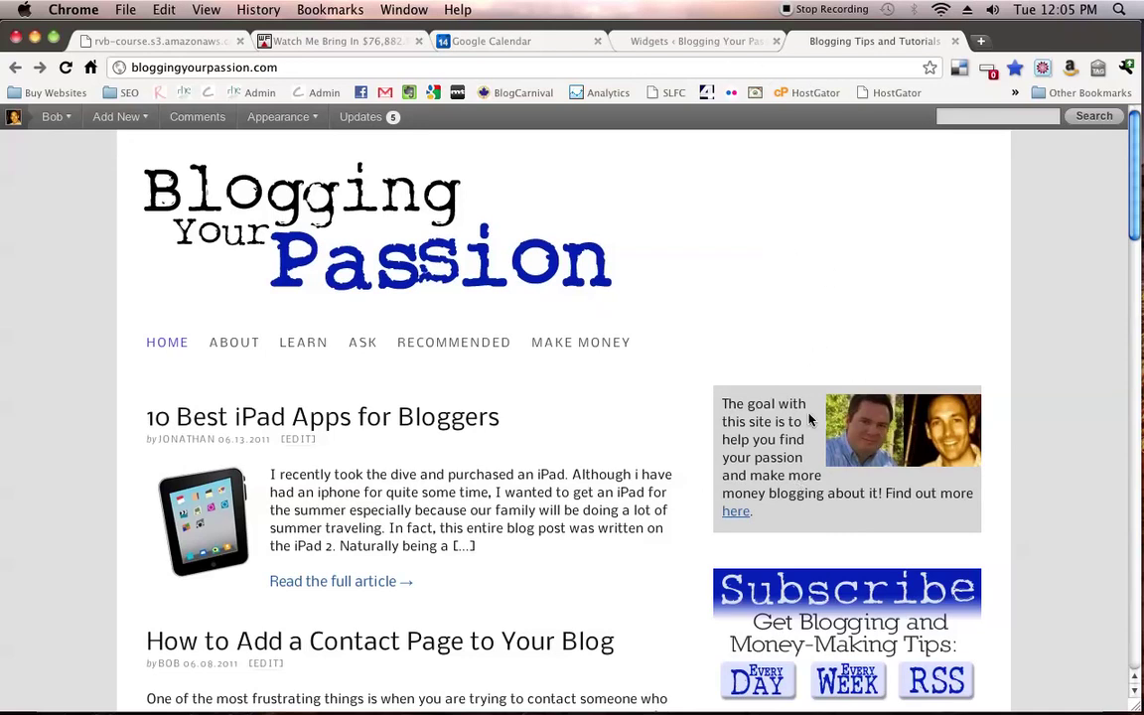
pyautogui.click(627, 38)
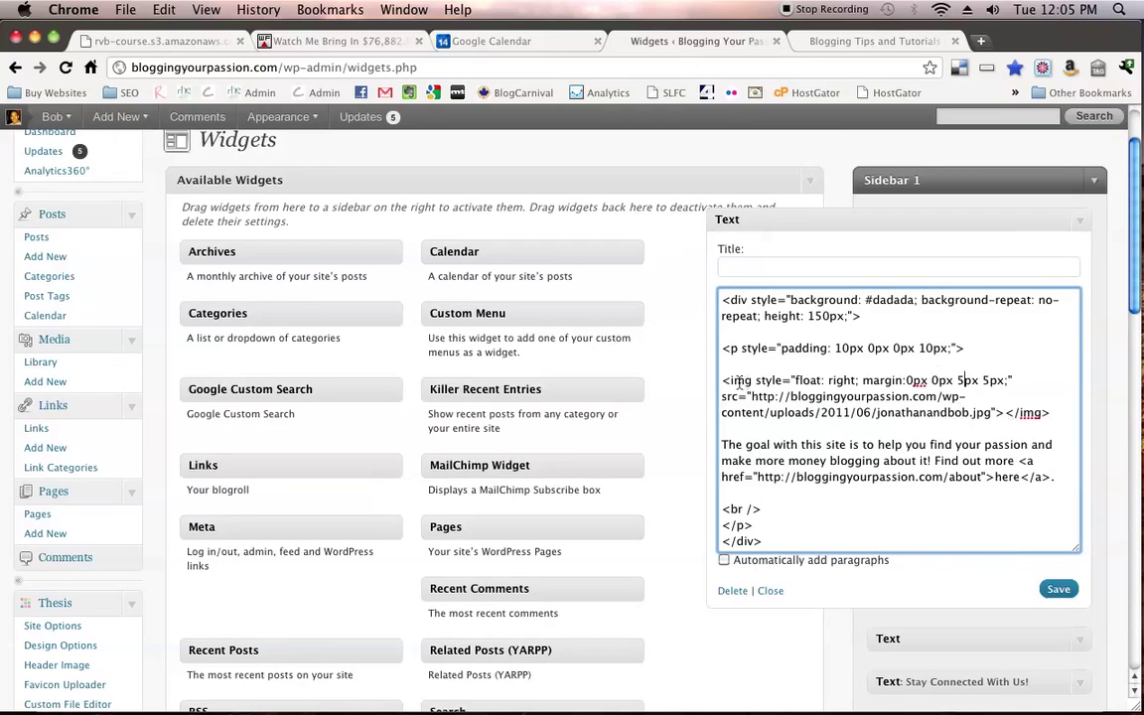
pyautogui.moveTo(721, 382); pyautogui.dragTo(1061, 415)
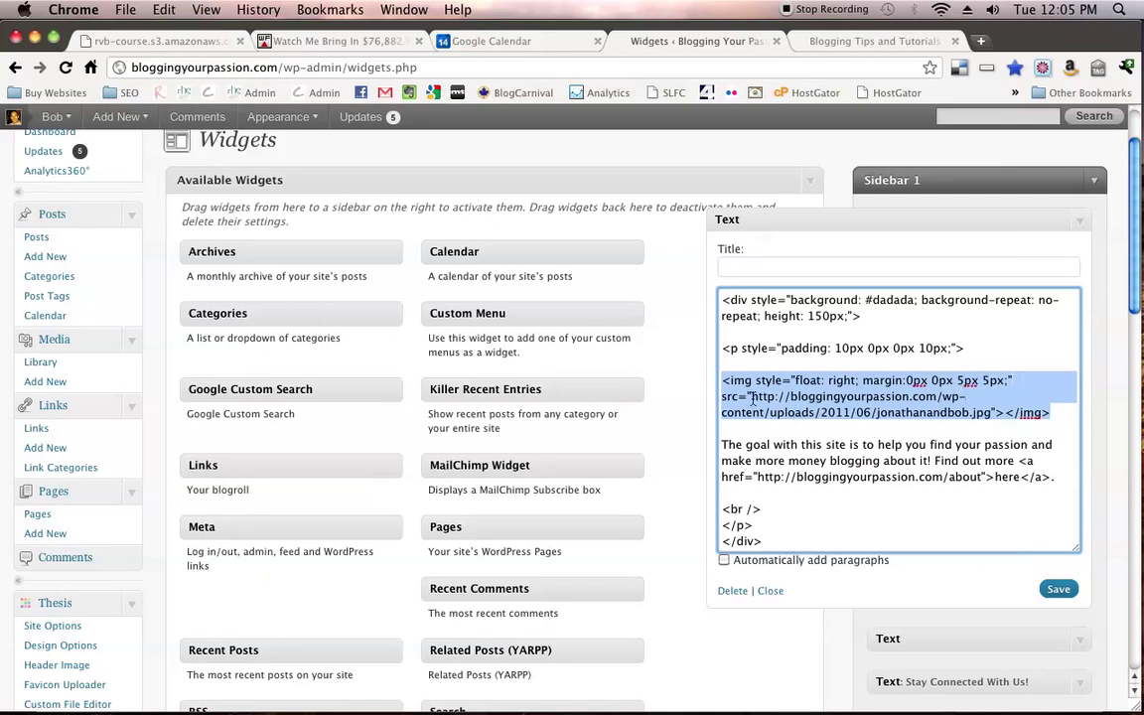
pyautogui.moveTo(753, 397); pyautogui.dragTo(989, 407)
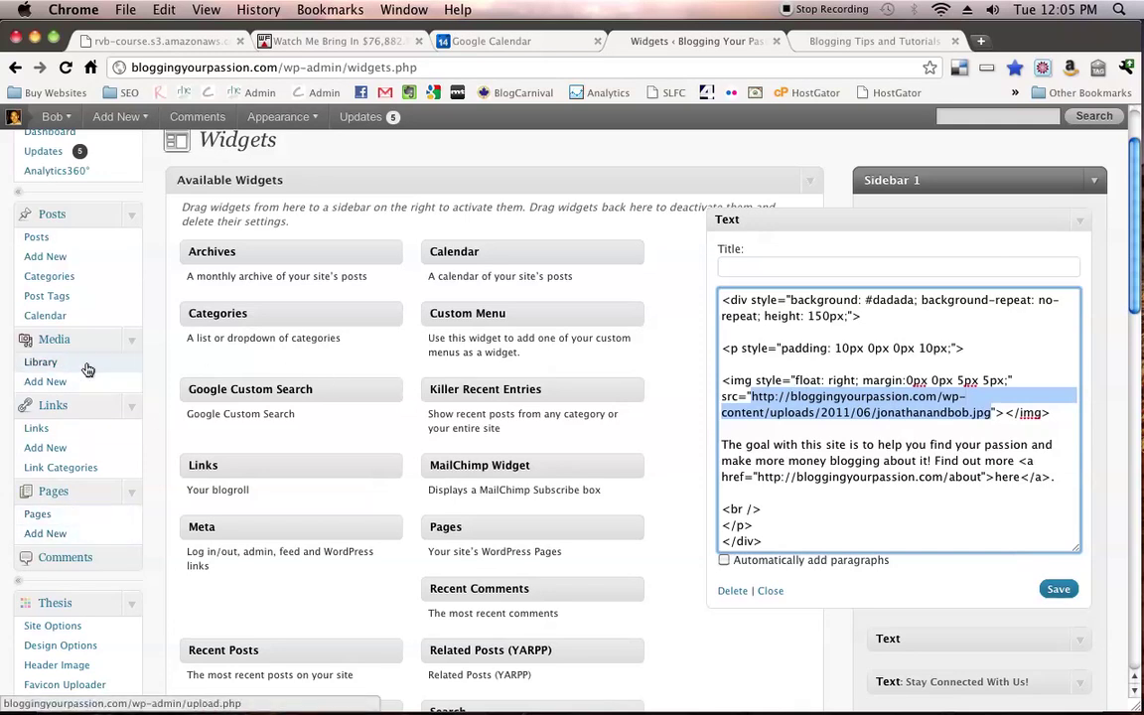
# Open the page for adding new media in a separate tab and upload bob-home.jpeg from the Desktop
pyautogui.rightClick(55, 385)
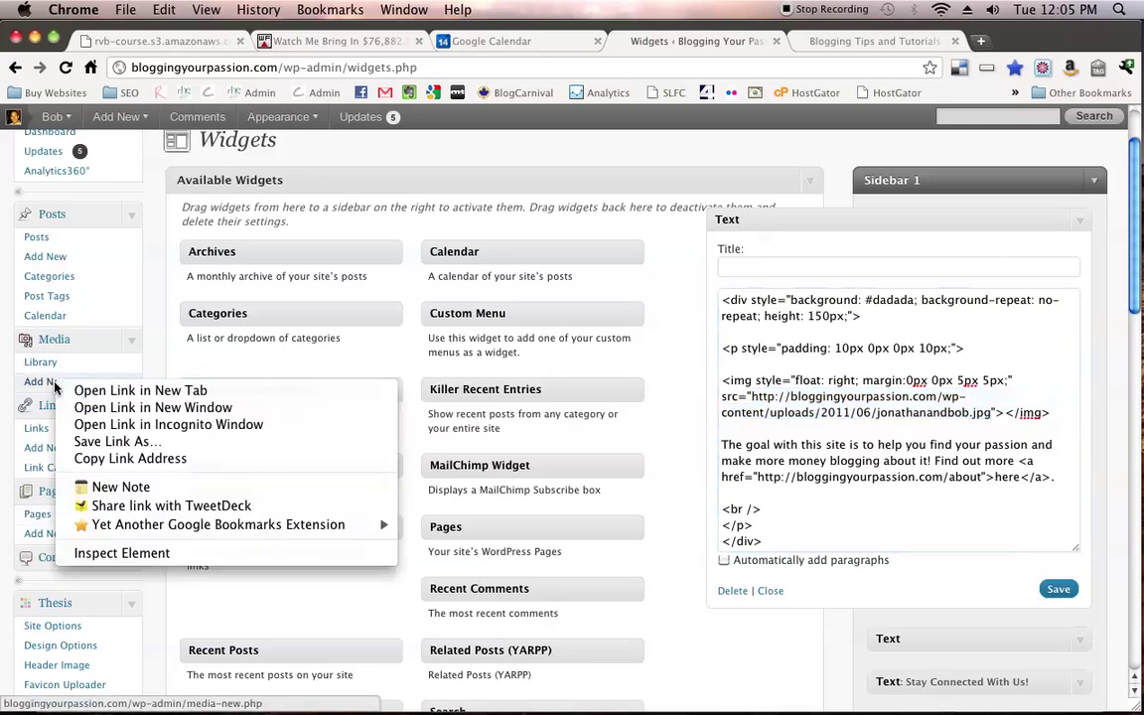
pyautogui.click(109, 392)
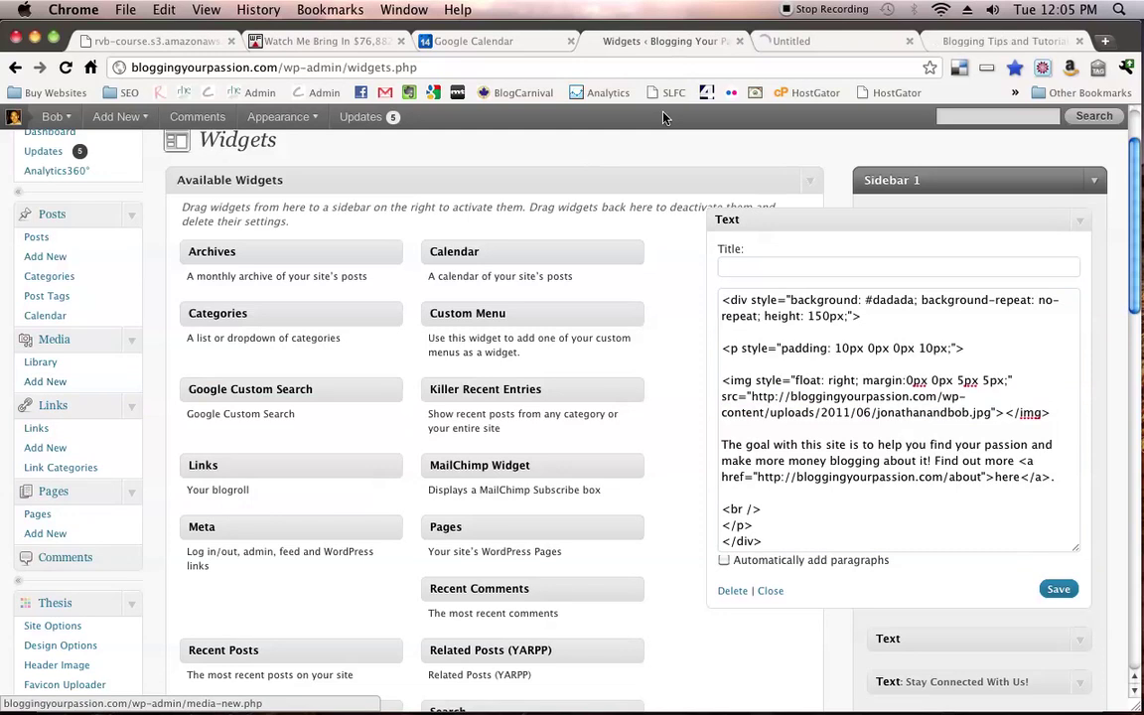
pyautogui.click(806, 41)
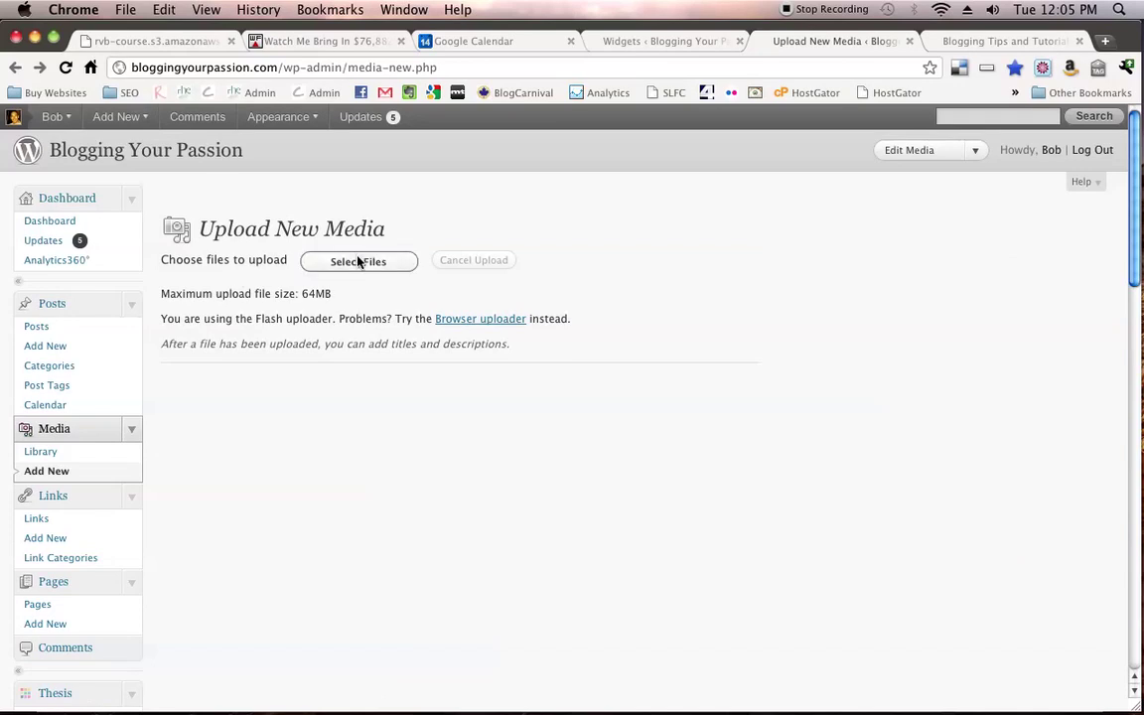
pyautogui.click(358, 261)
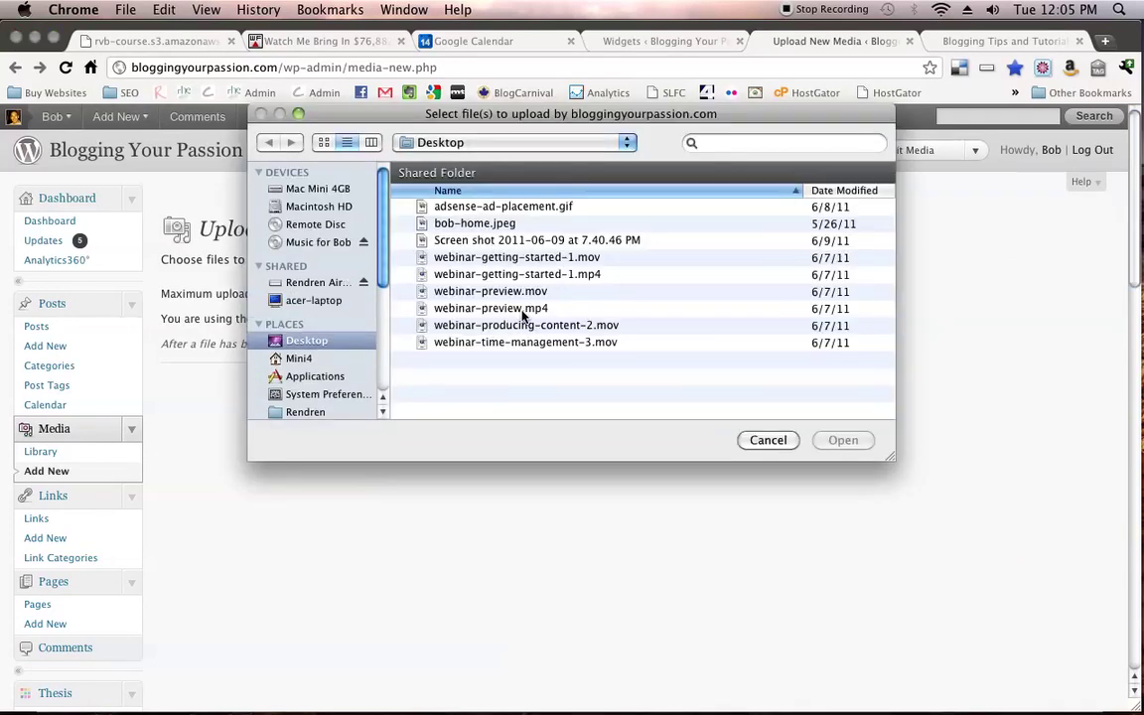
pyautogui.click(449, 223)
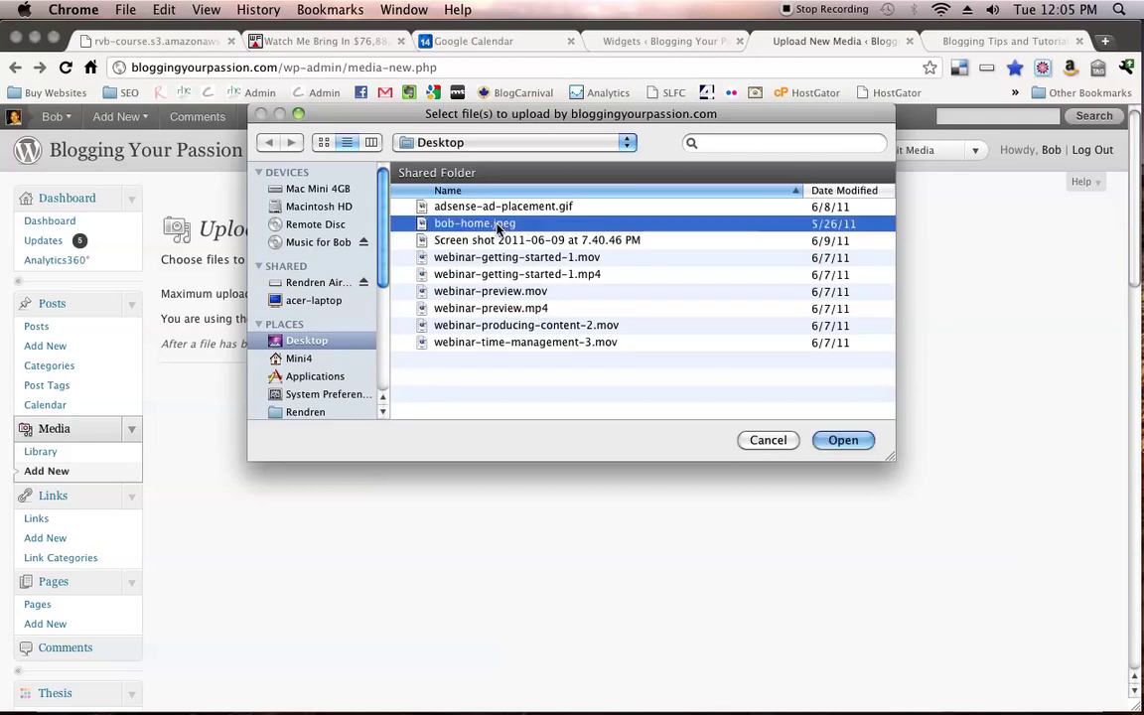
pyautogui.click(838, 440)
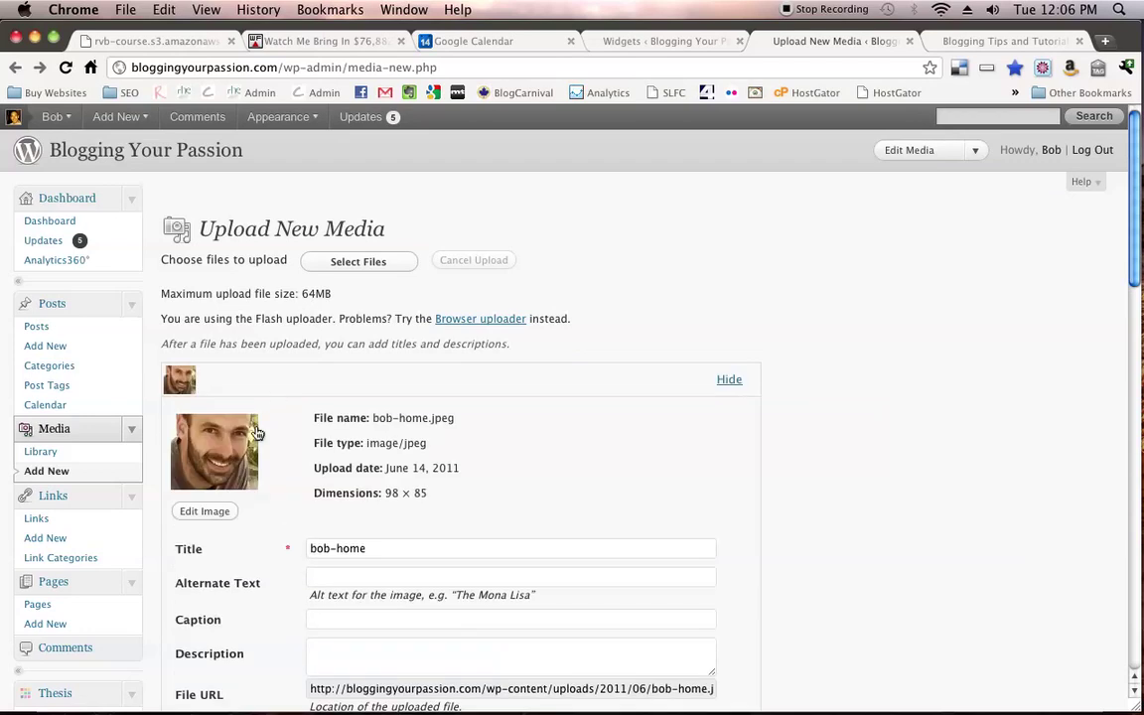
# Select the full File URL of the uploaded image in its media details
pyautogui.scroll(-3, 246, 482)
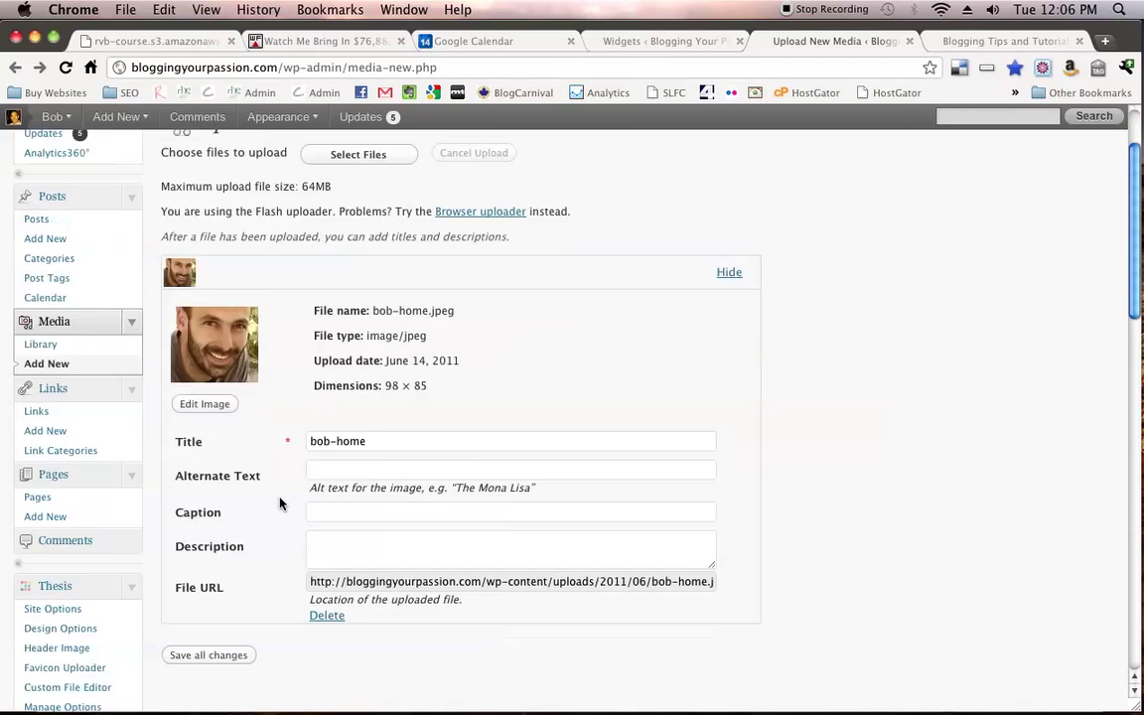
pyautogui.click(316, 583)
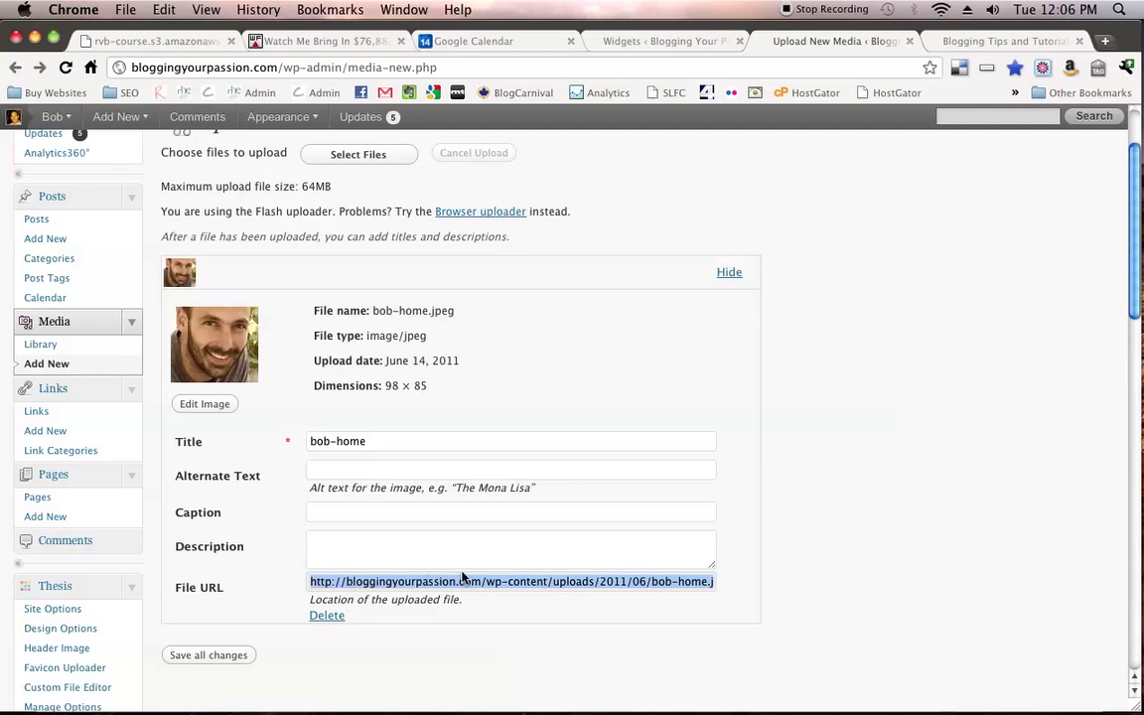
pyautogui.scroll(3, 470, 316)
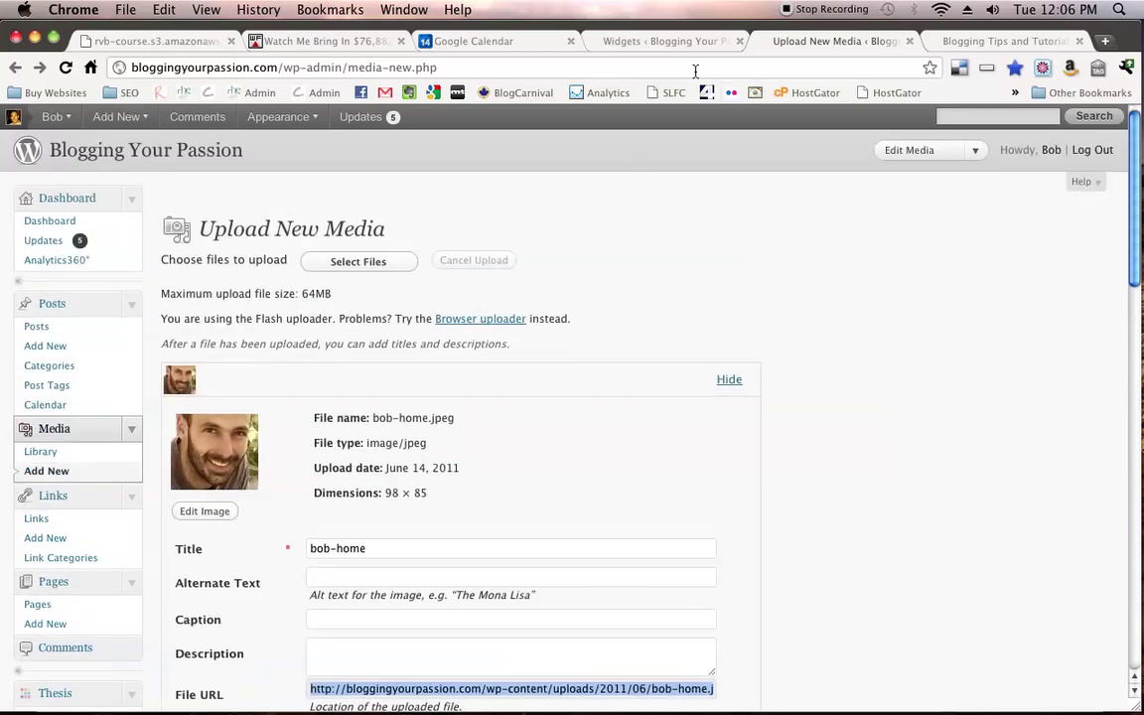
# Return to the Text widget's code and examine the src URL where an uploaded image's address goes
pyautogui.click(674, 43)
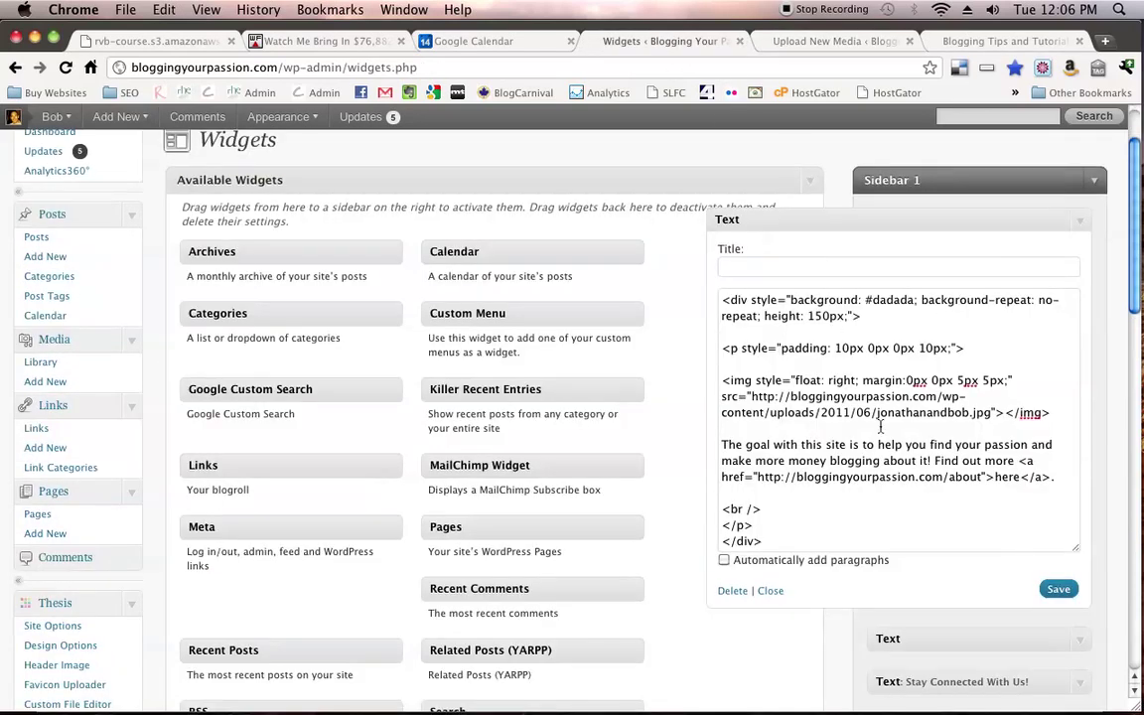
pyautogui.moveTo(757, 397); pyautogui.dragTo(986, 410)
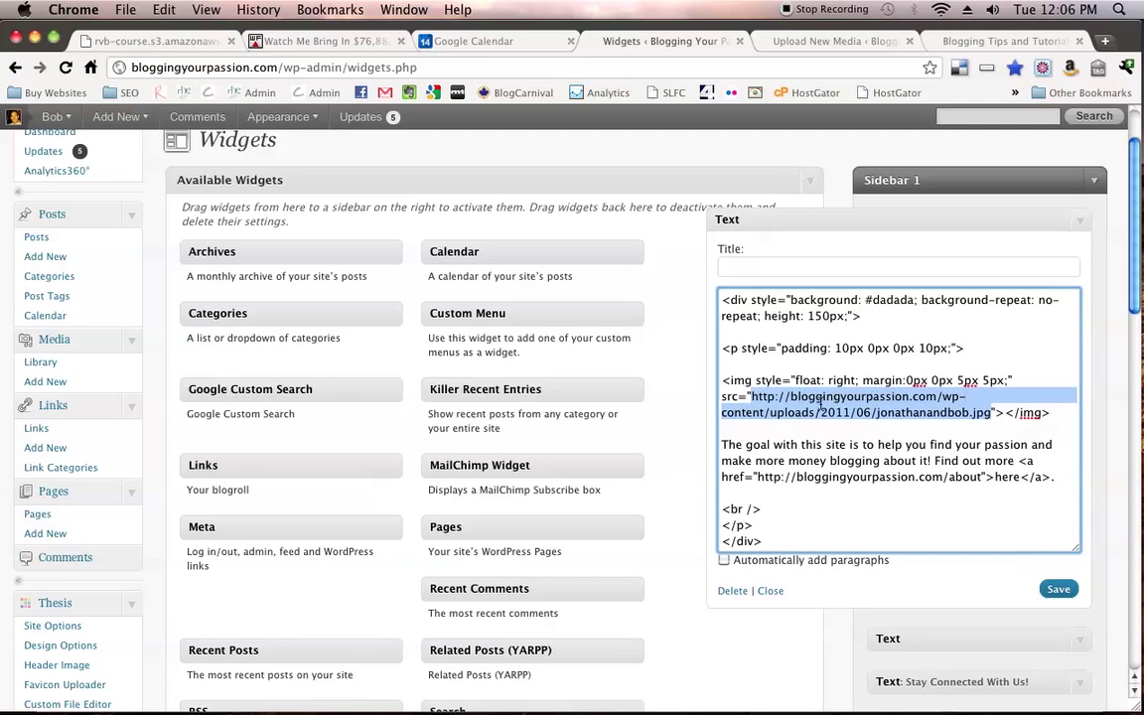
pyautogui.click(981, 350)
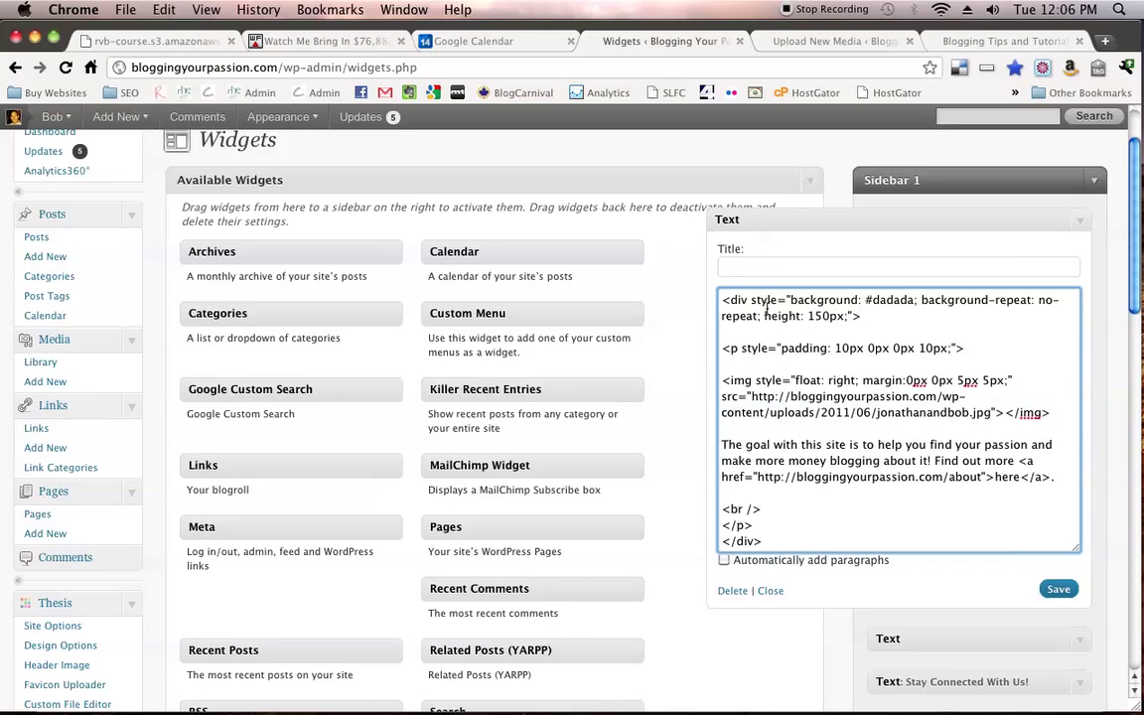
# Examine the opening div tag in the Text widget's code and its background color hex value
pyautogui.moveTo(771, 299); pyautogui.dragTo(876, 314)
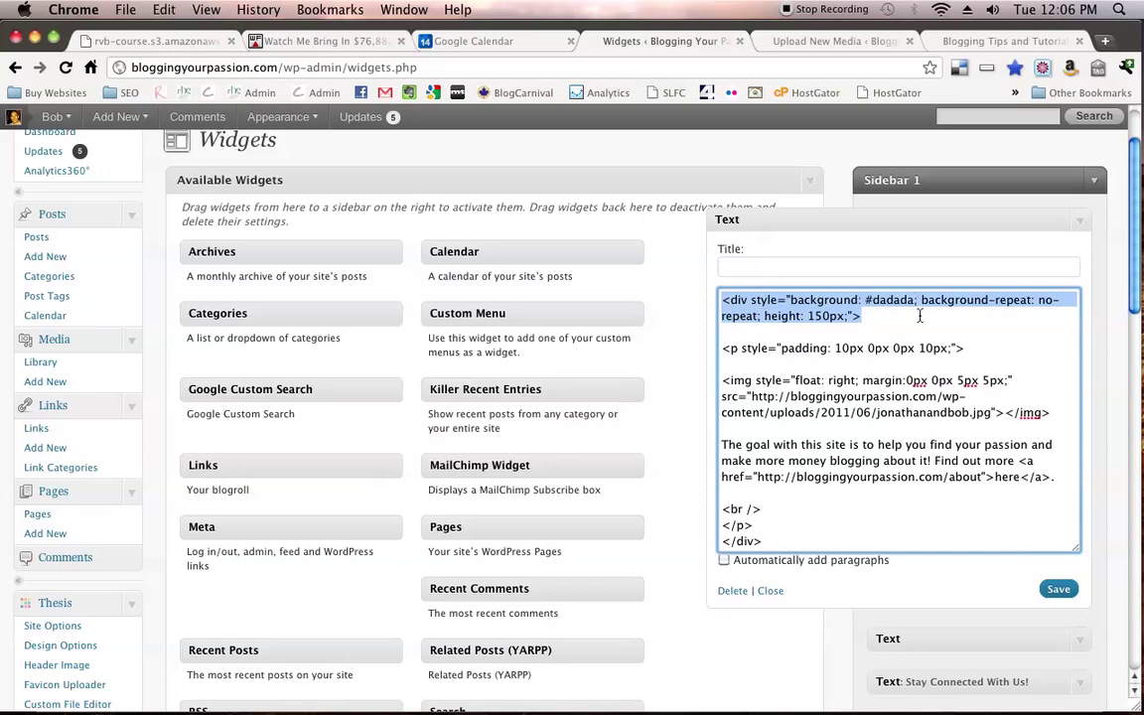
pyautogui.scroll(-2, 809, 476)
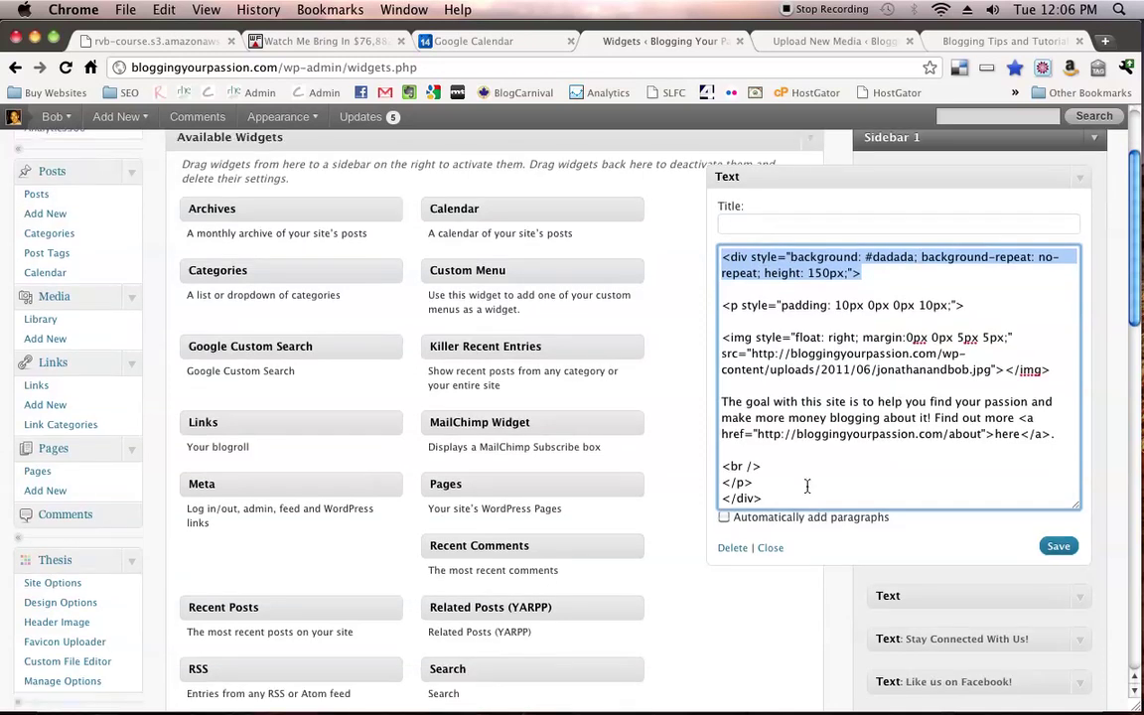
pyautogui.scroll(1, 820, 455)
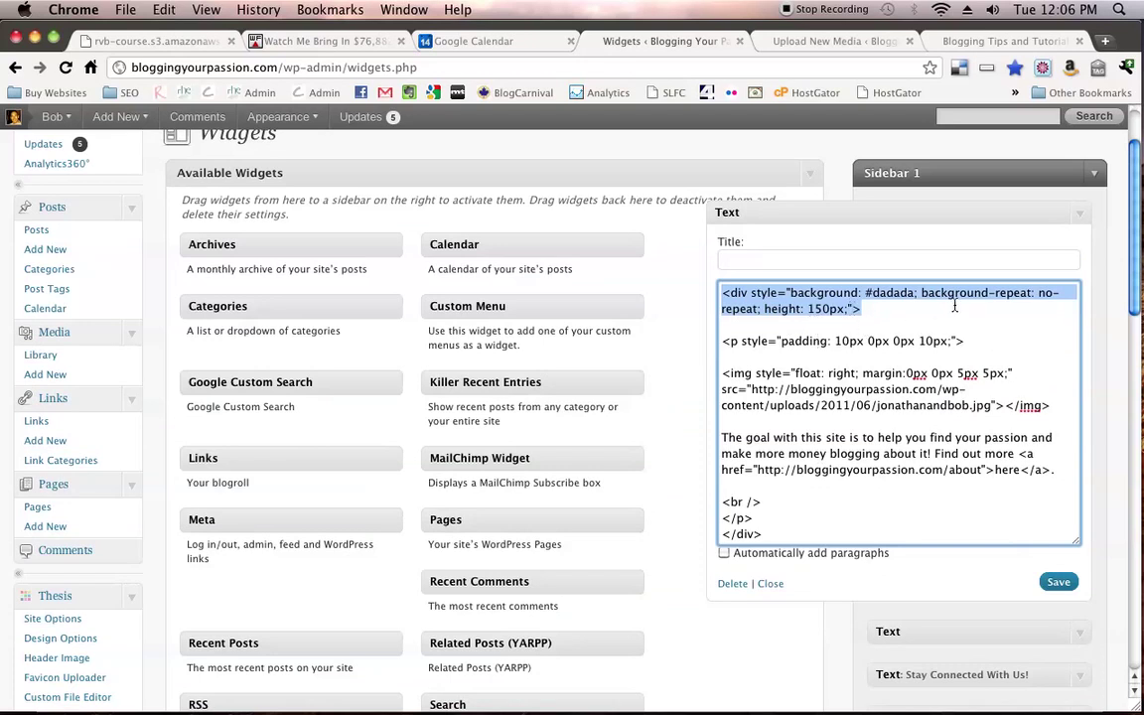
pyautogui.click(880, 293)
pyautogui.doubleClick(873, 293)
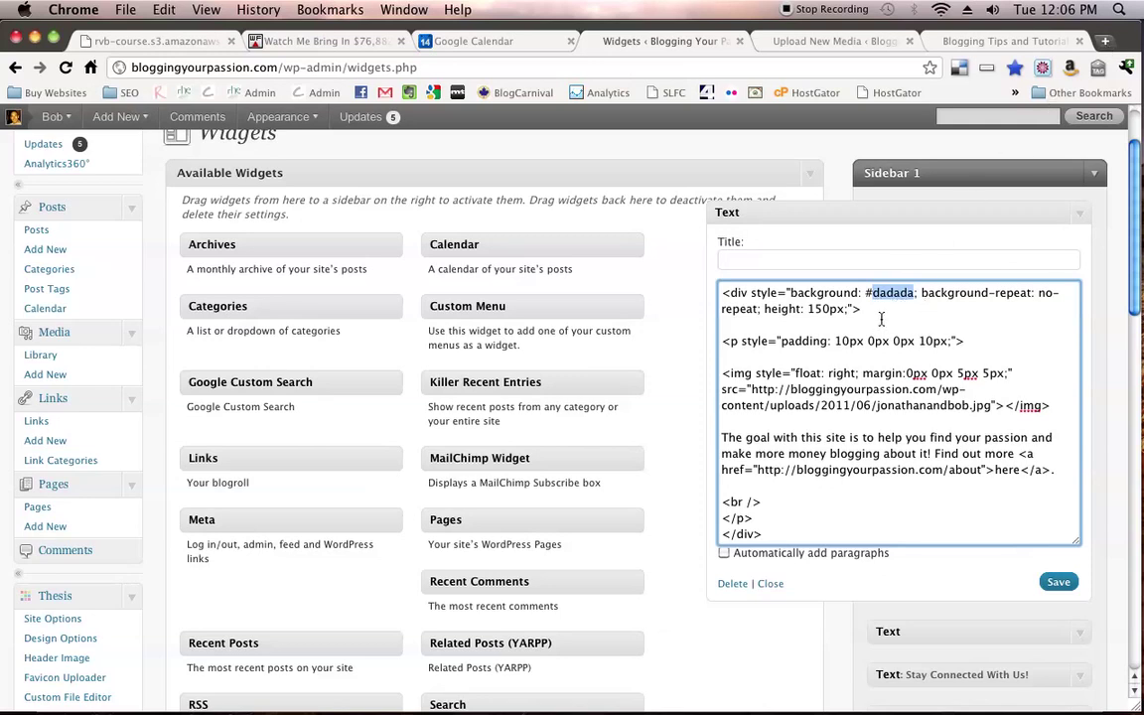
# Search the web for "hex codes" in a new browser tab
pyautogui.click(1104, 40)
pyautogui.write('hex codes')
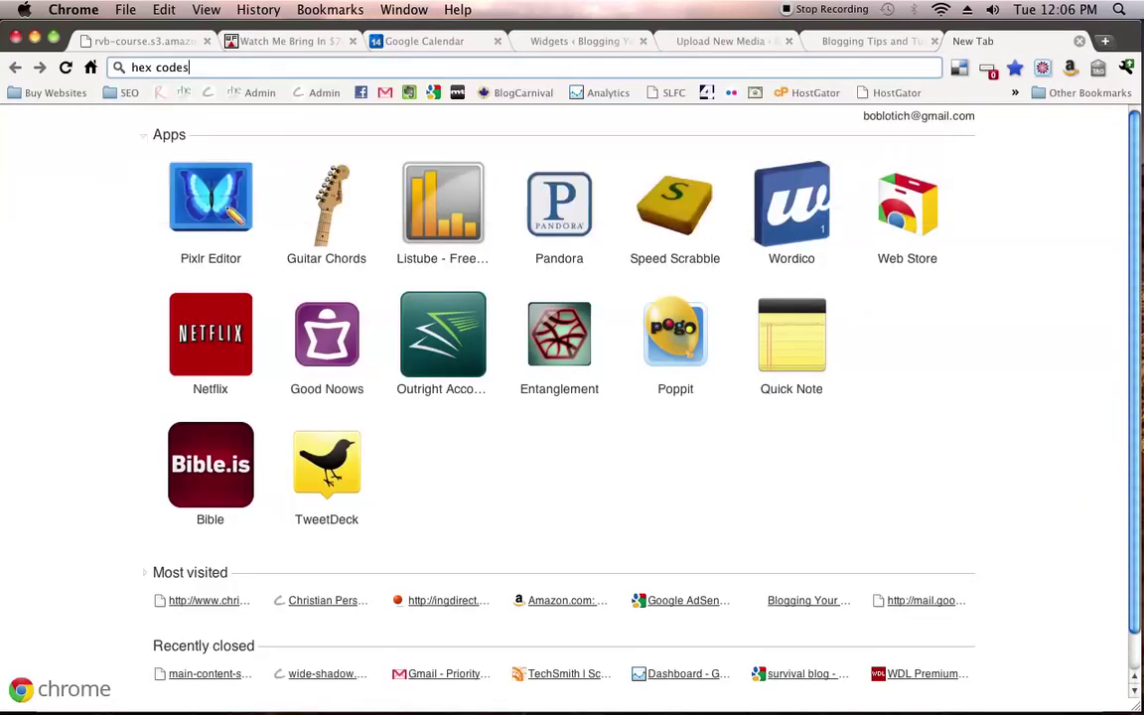
pyautogui.press('Return')
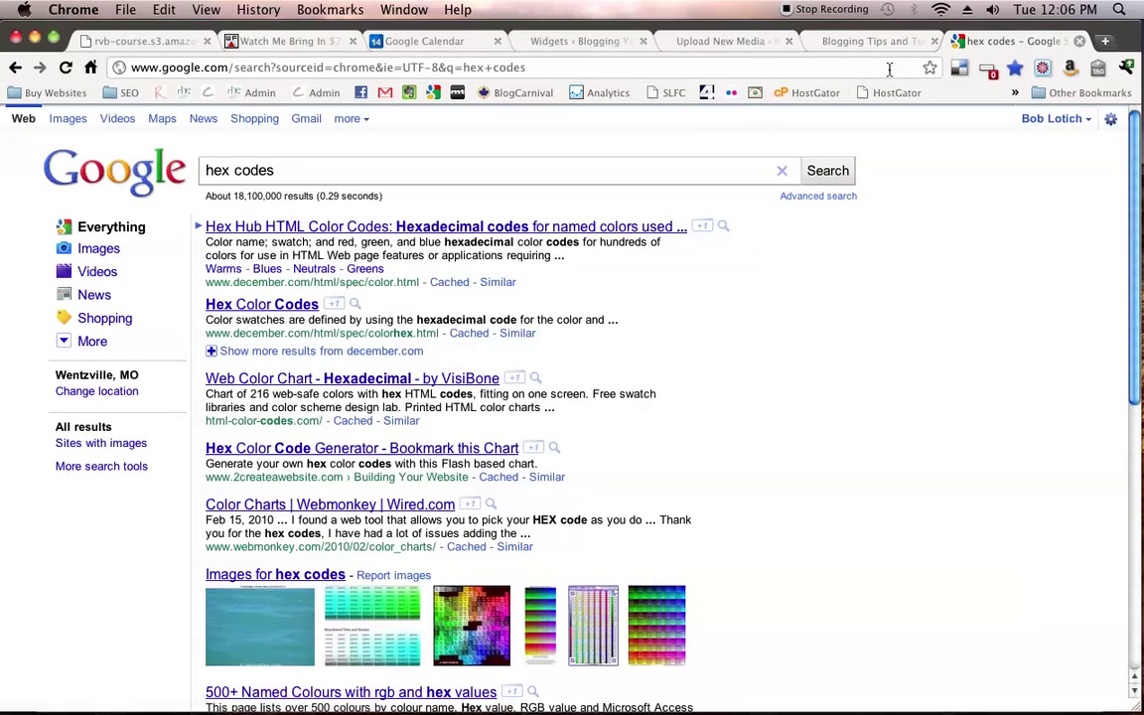
# Examine the paragraph tag's padding style in the Text widget's code and compare it with the intro box on the live homepage
pyautogui.click(864, 42)
pyautogui.click(723, 41)
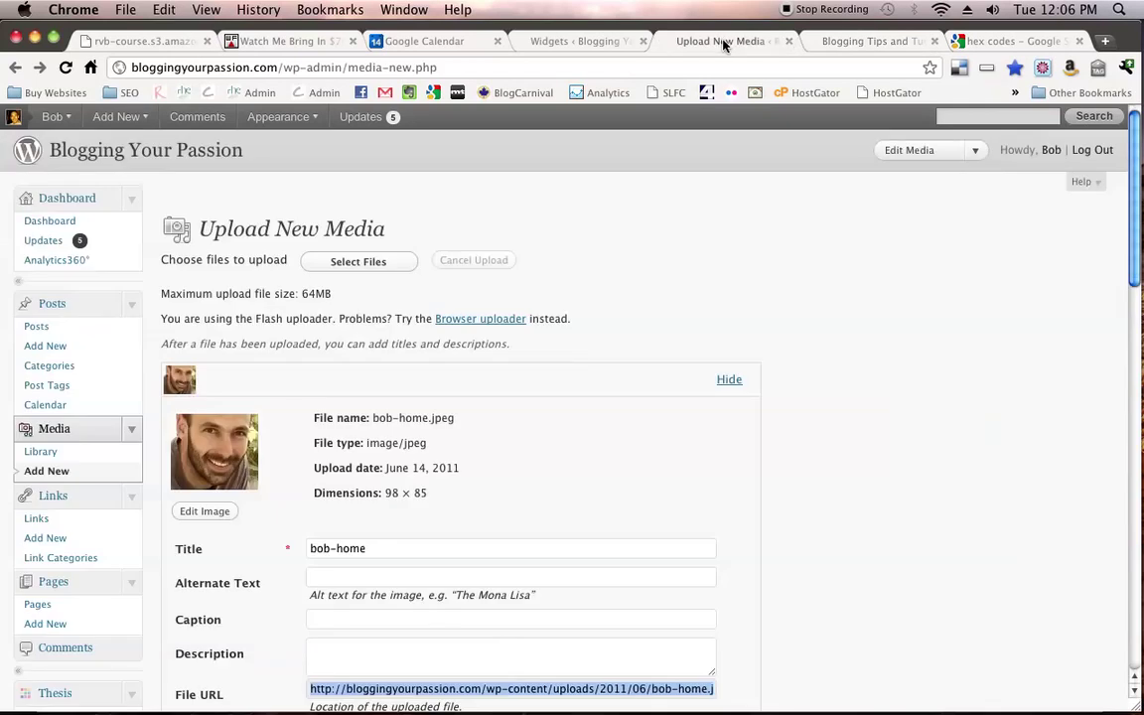
pyautogui.click(619, 40)
pyautogui.moveTo(976, 339); pyautogui.dragTo(722, 318)
pyautogui.click(860, 41)
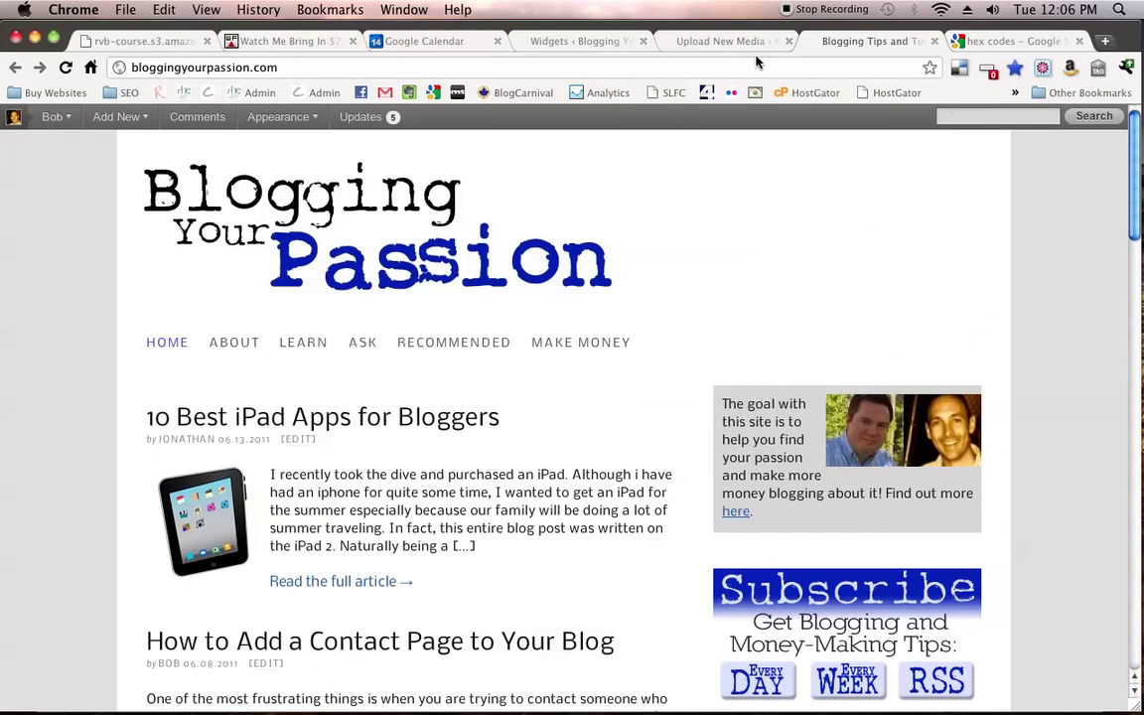
pyautogui.click(723, 42)
pyautogui.click(602, 41)
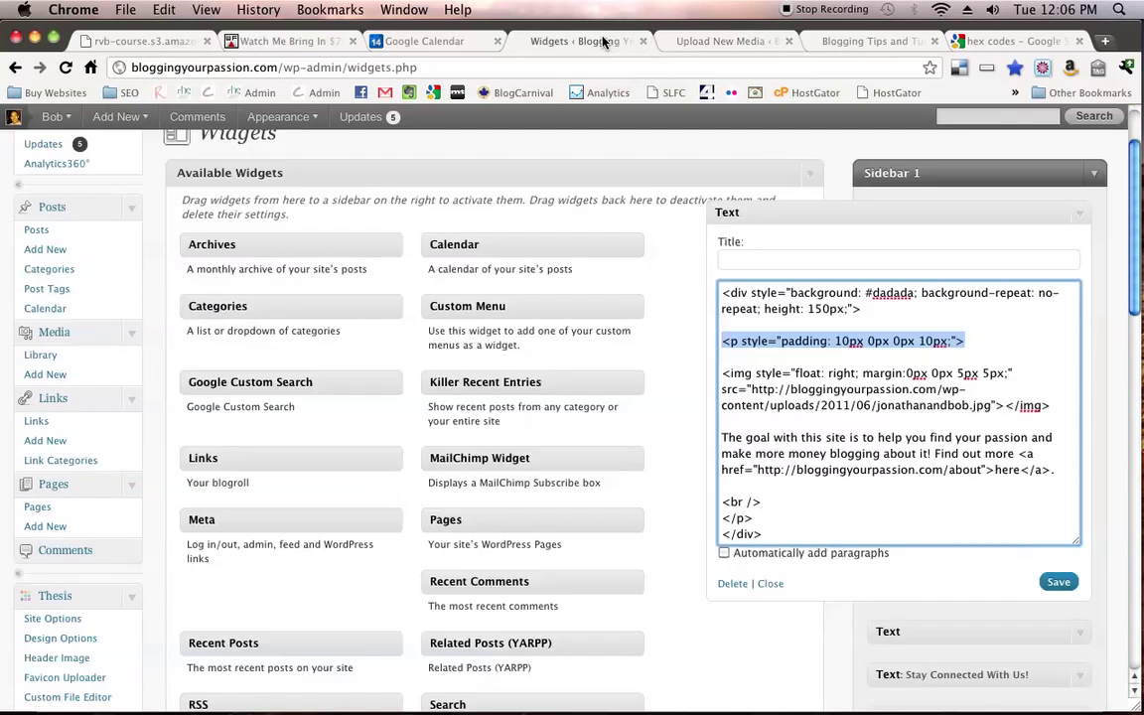
# Set the paragraph padding in the Text widget's code to 0px 0px 0px 0px and save the widget
pyautogui.click(846, 341)
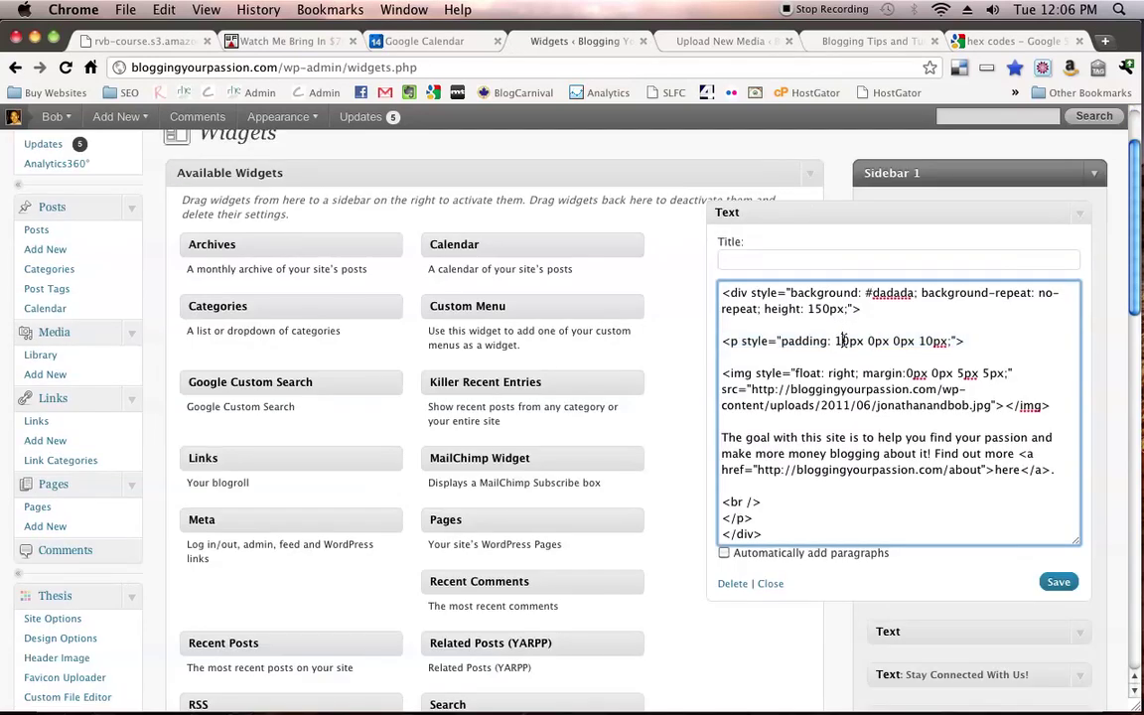
pyautogui.click(839, 340)
pyautogui.press('BackSpace')
pyautogui.click(917, 341)
pyautogui.press('BackSpace')
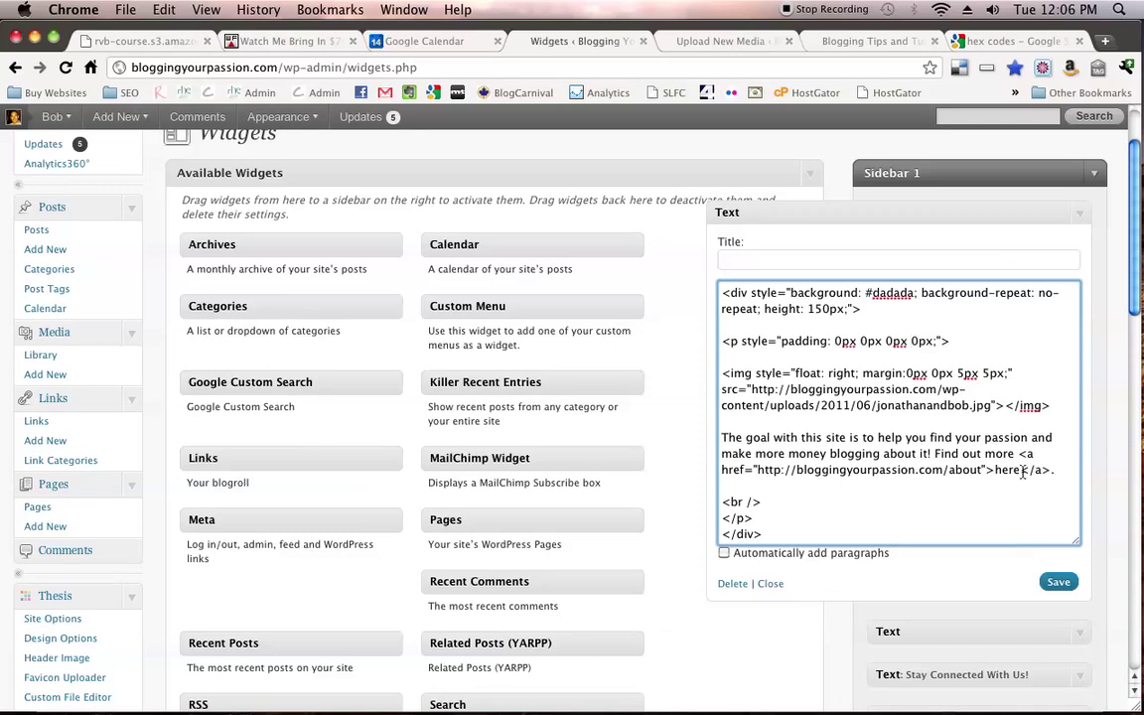
pyautogui.click(1057, 581)
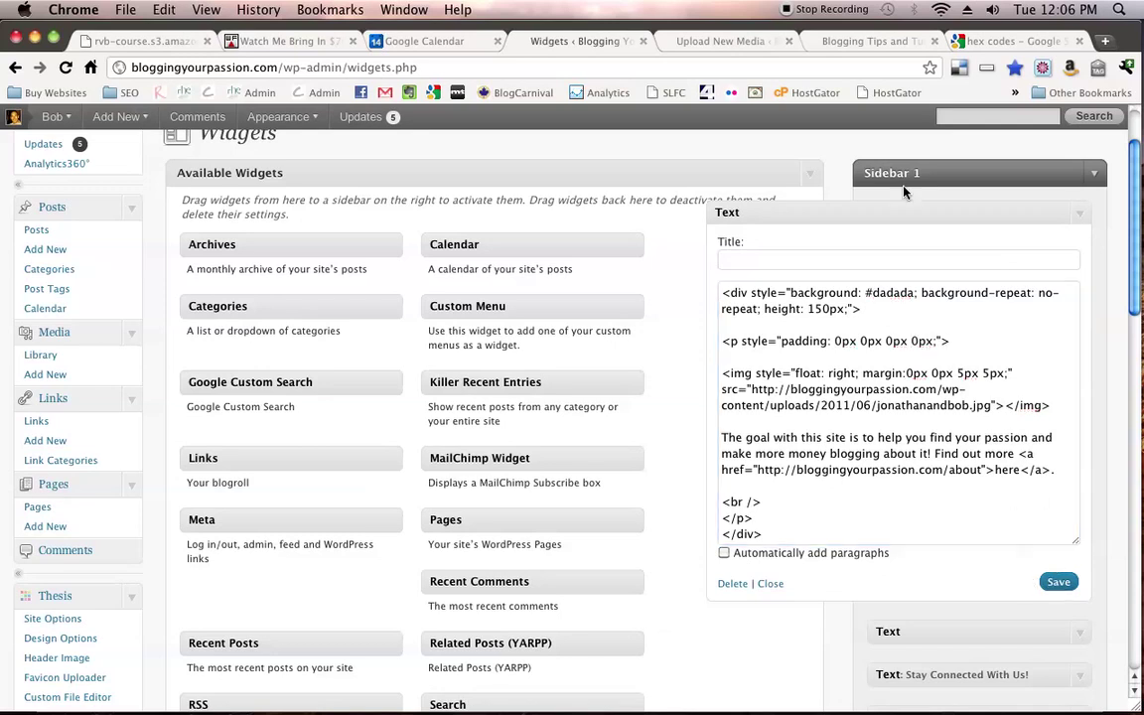
# Reload the live homepage and check the spacing around the intro box's text and image
pyautogui.hotkey('ctrl', 'Tab')
pyautogui.hotkey('ctrl', 'Tab')
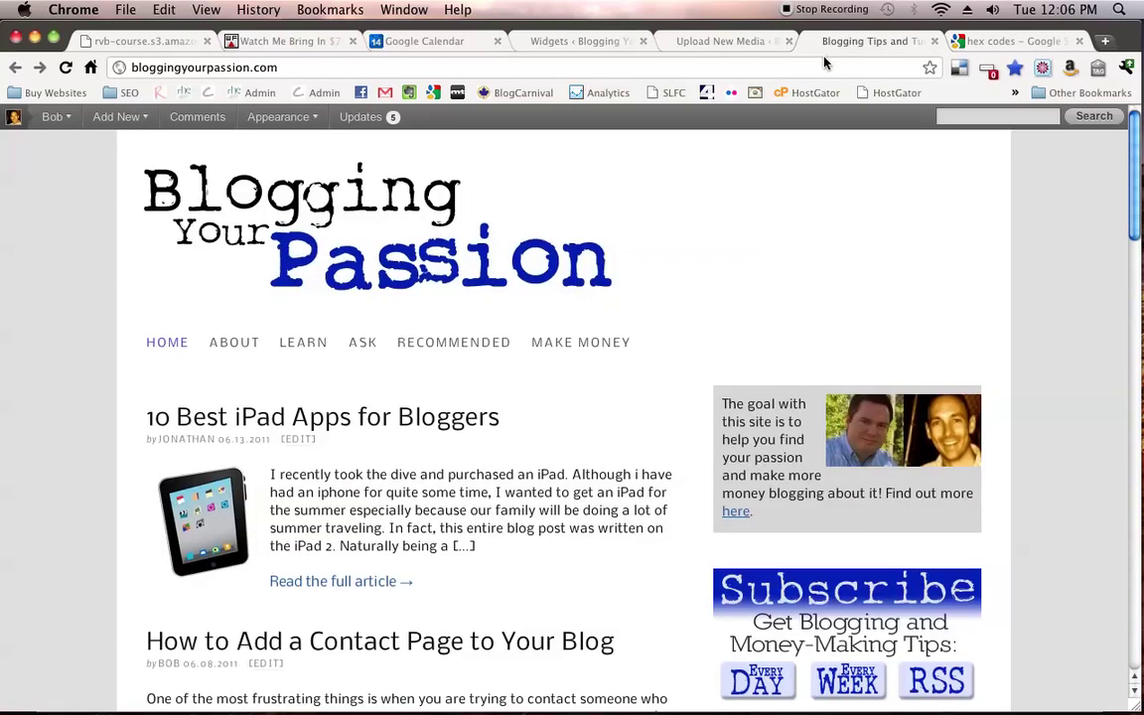
pyautogui.click(821, 64)
pyautogui.press('Return')
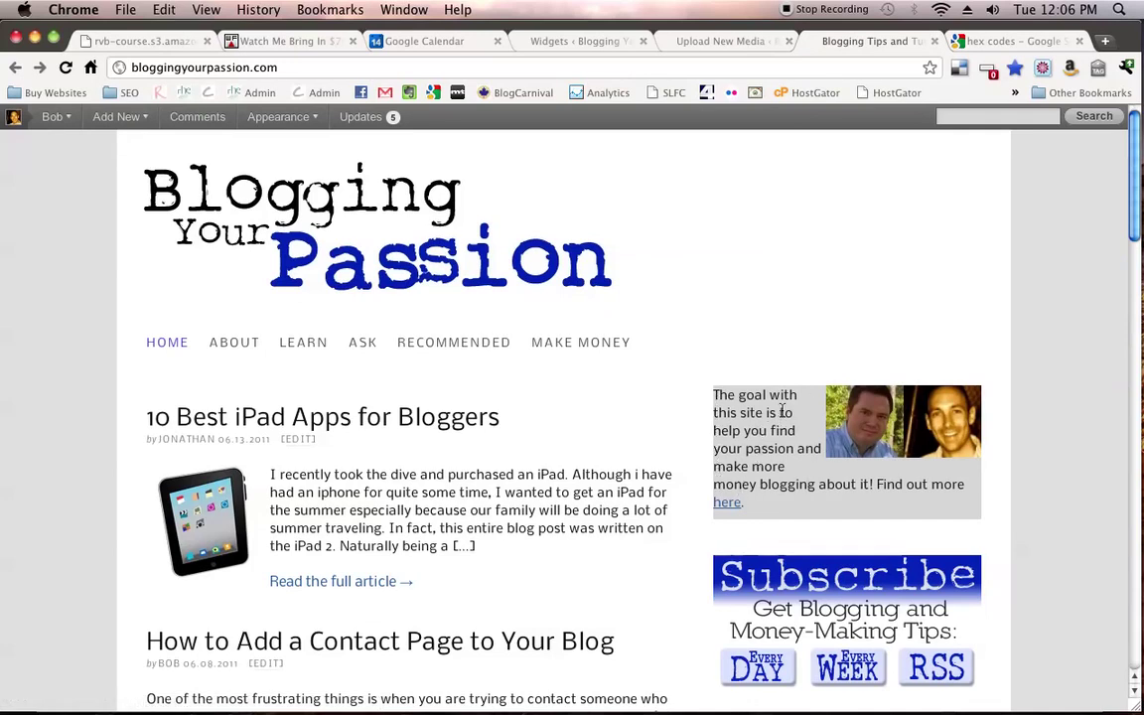
# Restore the paragraph padding in the Text widget's code to 10px 0px 0px 10px and save the widget
pyautogui.click(711, 45)
pyautogui.click(599, 41)
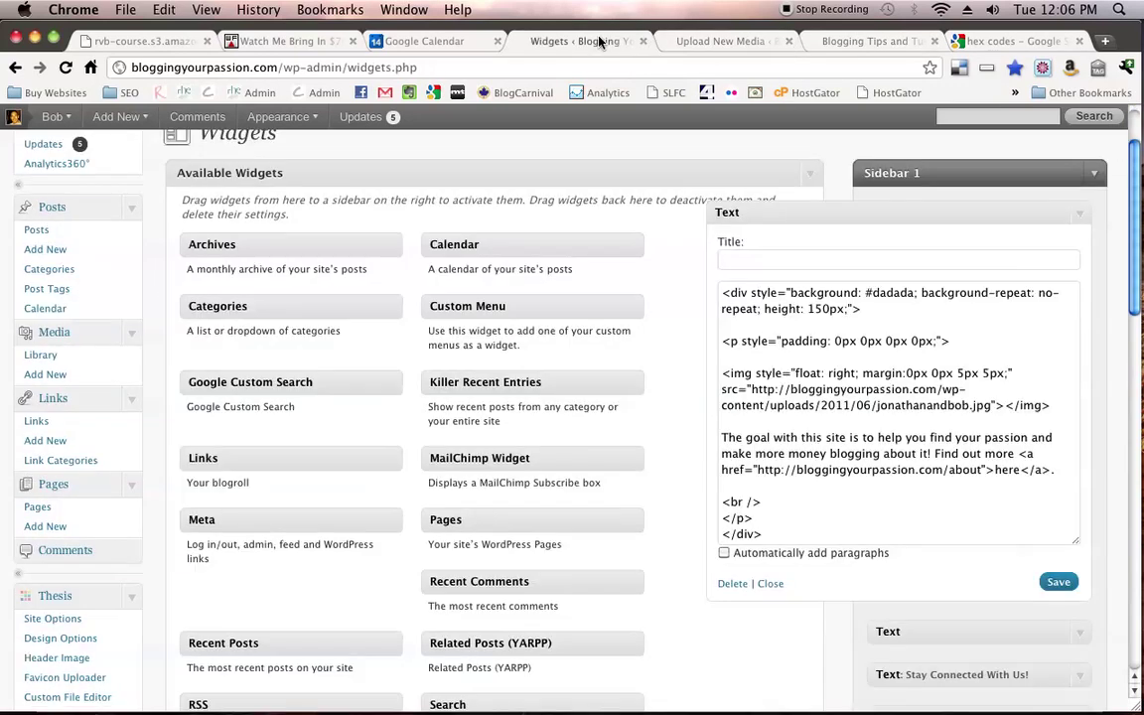
pyautogui.click(835, 341)
pyautogui.write('1')
pyautogui.click(920, 340)
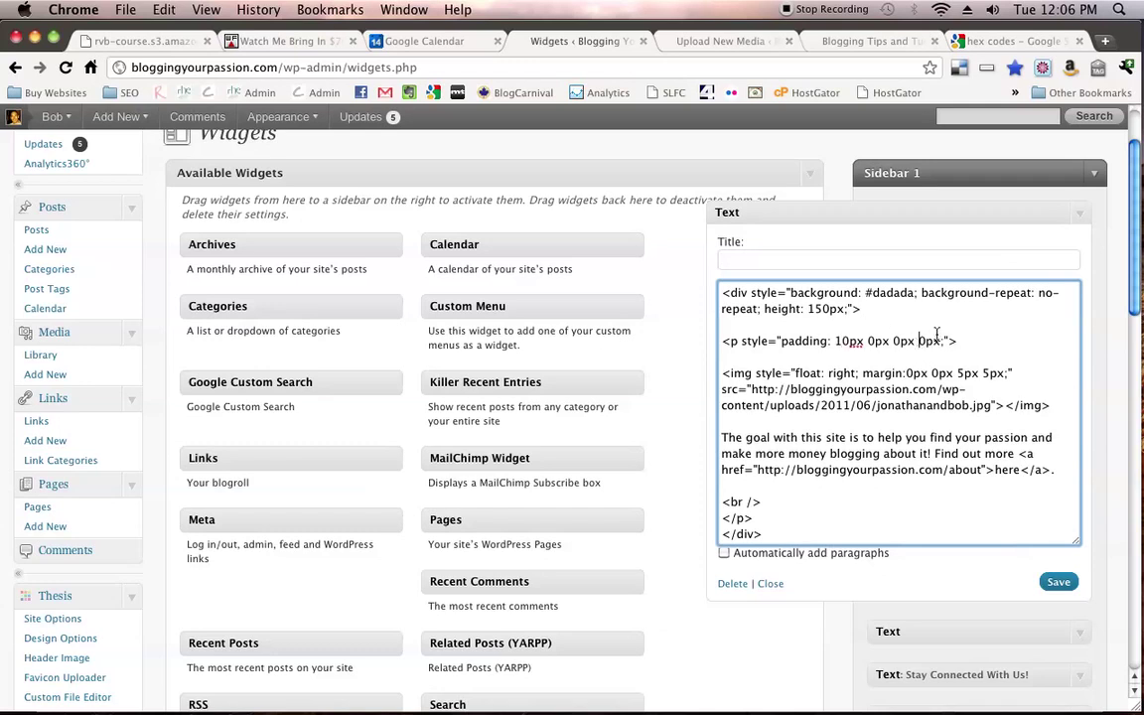
pyautogui.write('1')
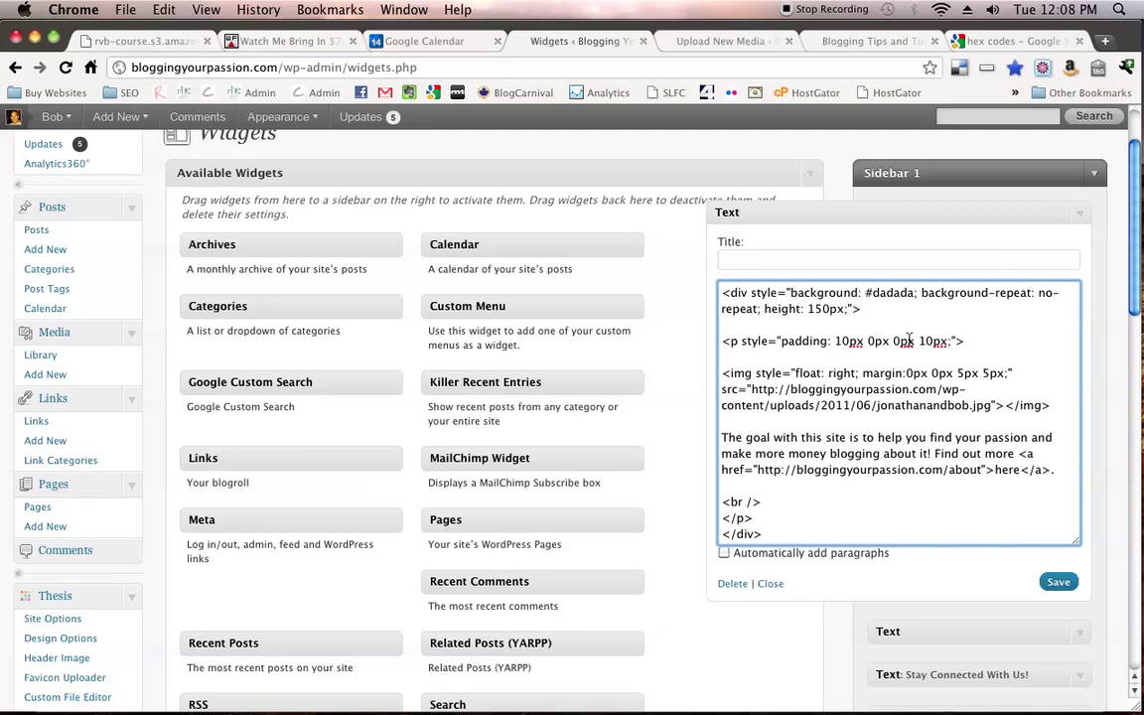
pyautogui.click(936, 340)
pyautogui.click(1058, 580)
# Reload the live homepage to check the intro box with its restored padding, and return to the widget code
pyautogui.click(720, 42)
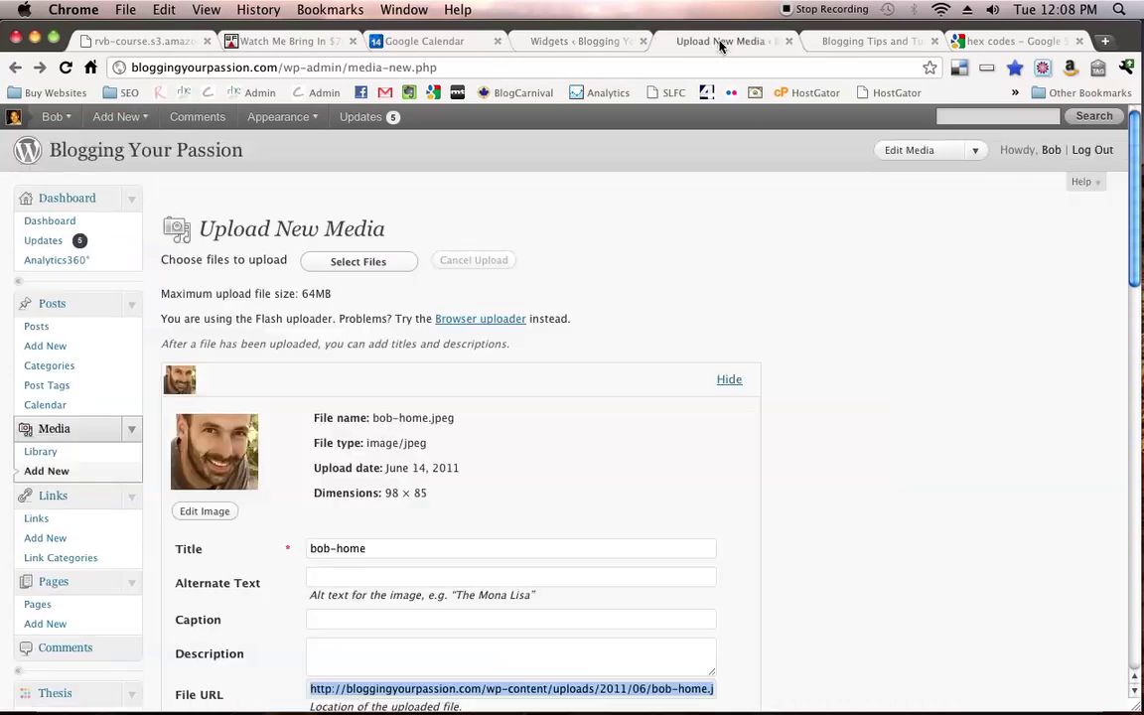
pyautogui.click(822, 42)
pyautogui.press('Return')
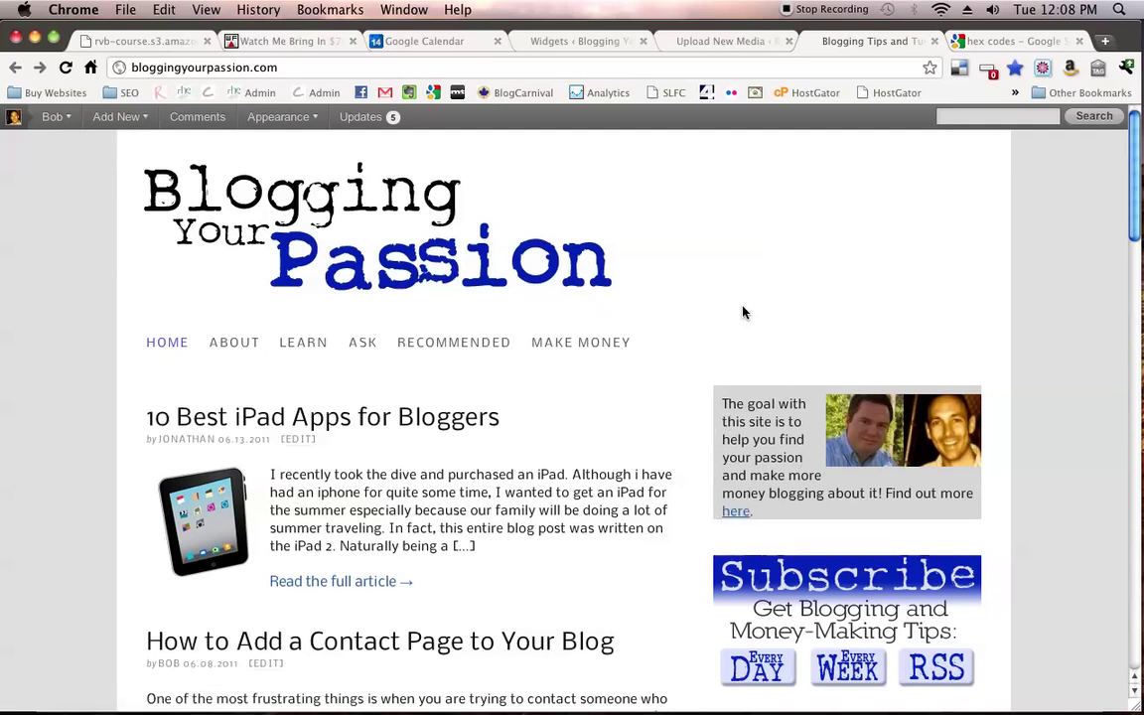
pyautogui.click(701, 42)
pyautogui.click(589, 43)
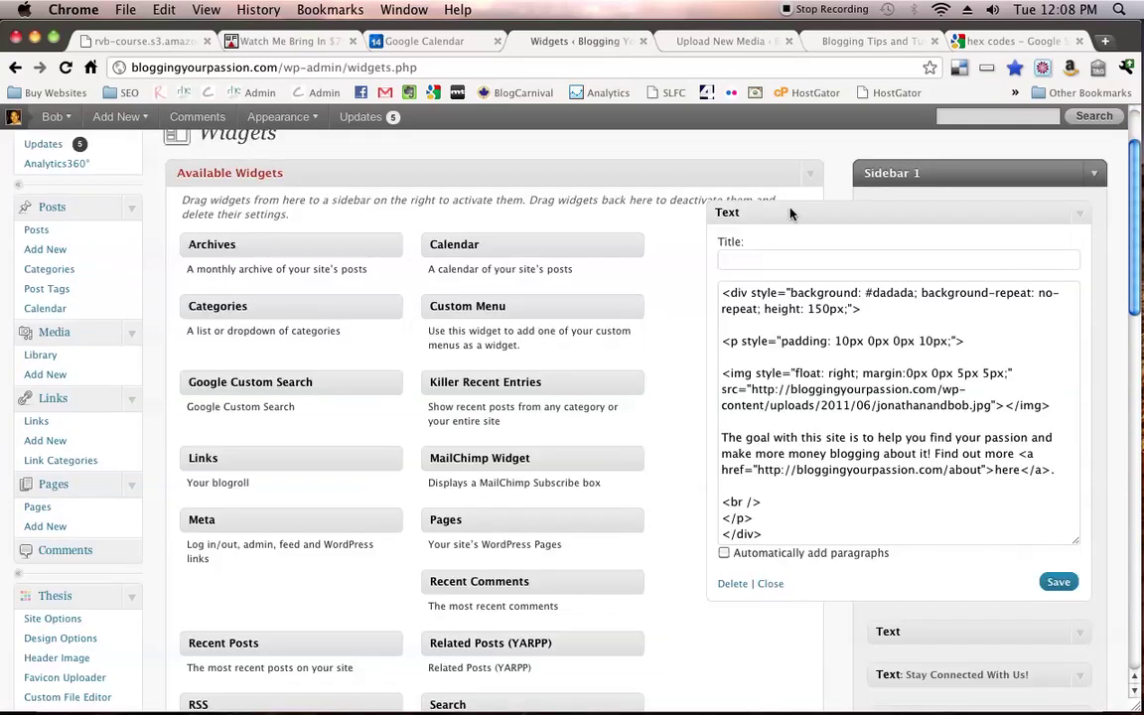